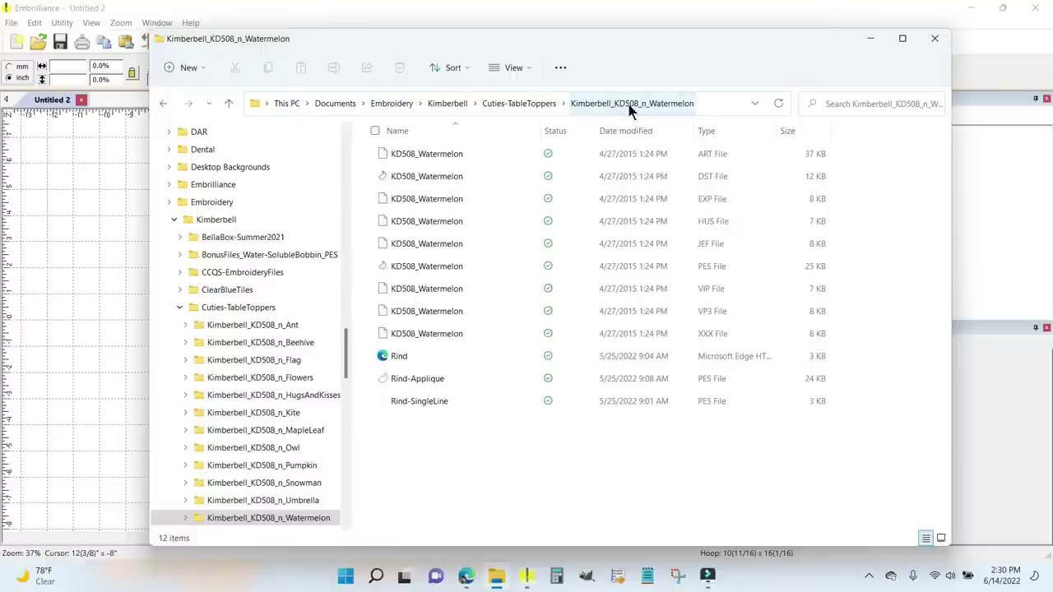
# Step: Bring the KD508_Watermelon PES file from File Explorer into the empty Embrilliance design page and minimize the folder window
pyautogui.moveTo(578, 38); pyautogui.dragTo(756, 80)
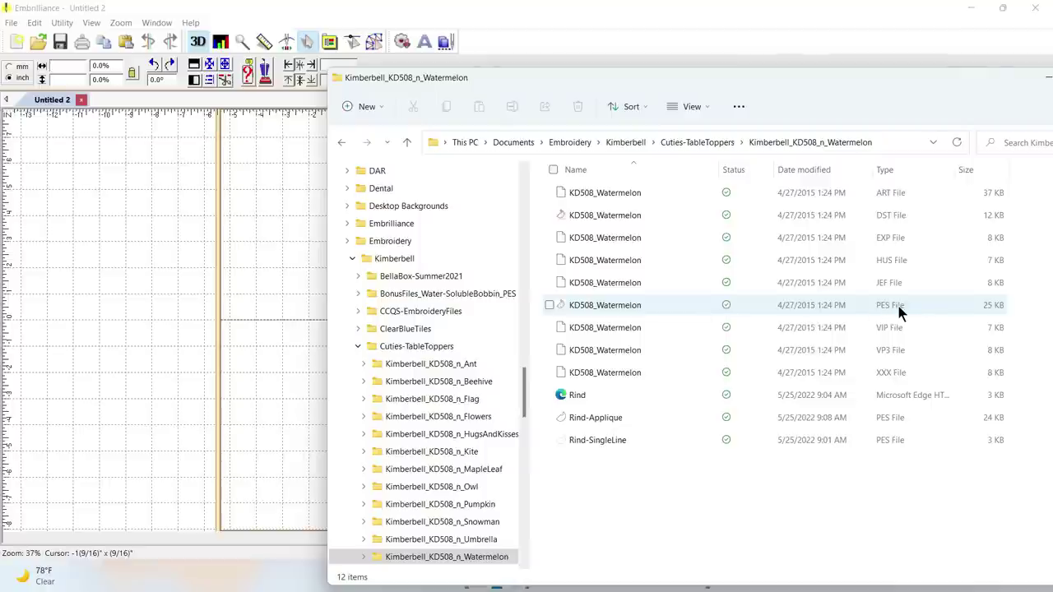
pyautogui.doubleClick(611, 309)
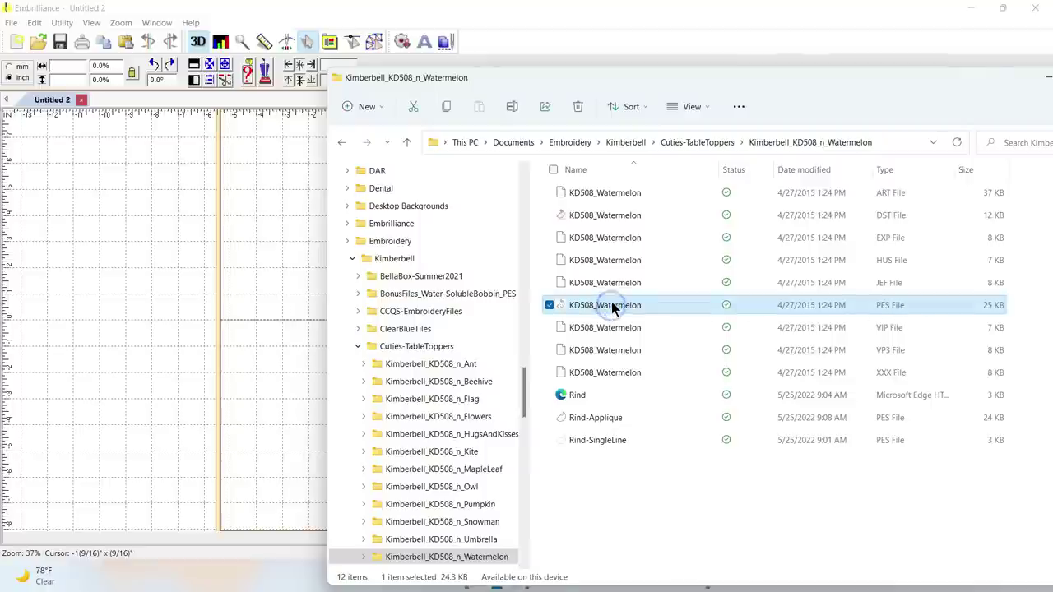
pyautogui.moveTo(611, 308); pyautogui.dragTo(255, 340)
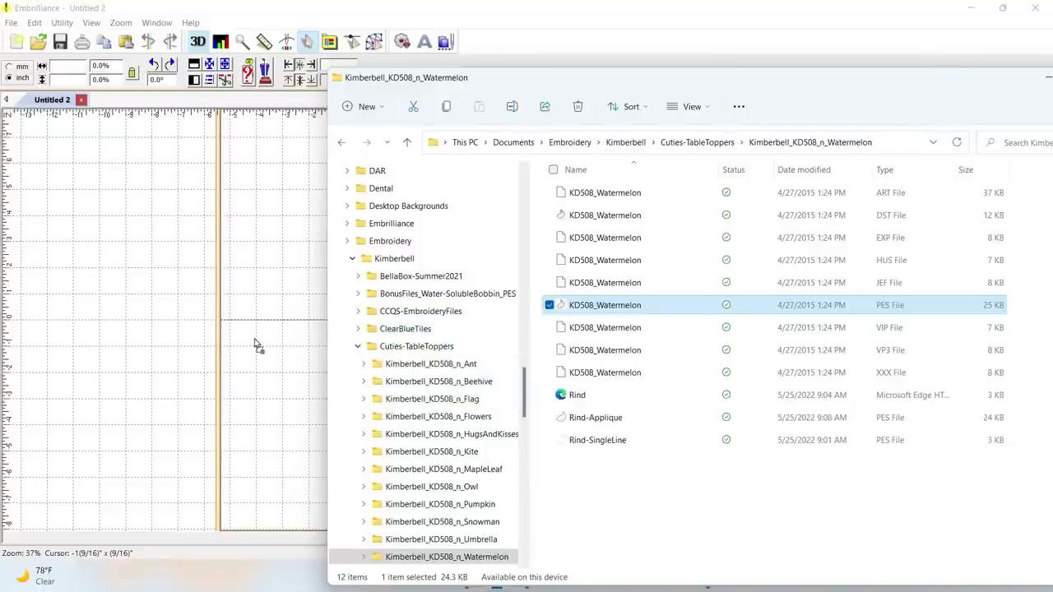
pyautogui.moveTo(255, 344); pyautogui.dragTo(253, 334)
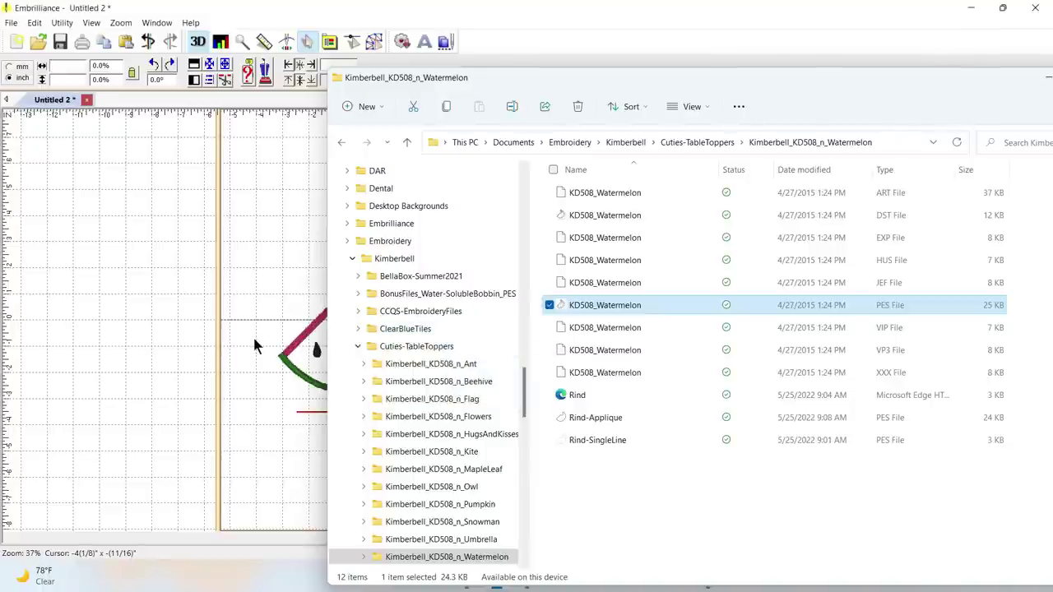
pyautogui.moveTo(888, 90); pyautogui.dragTo(765, 91)
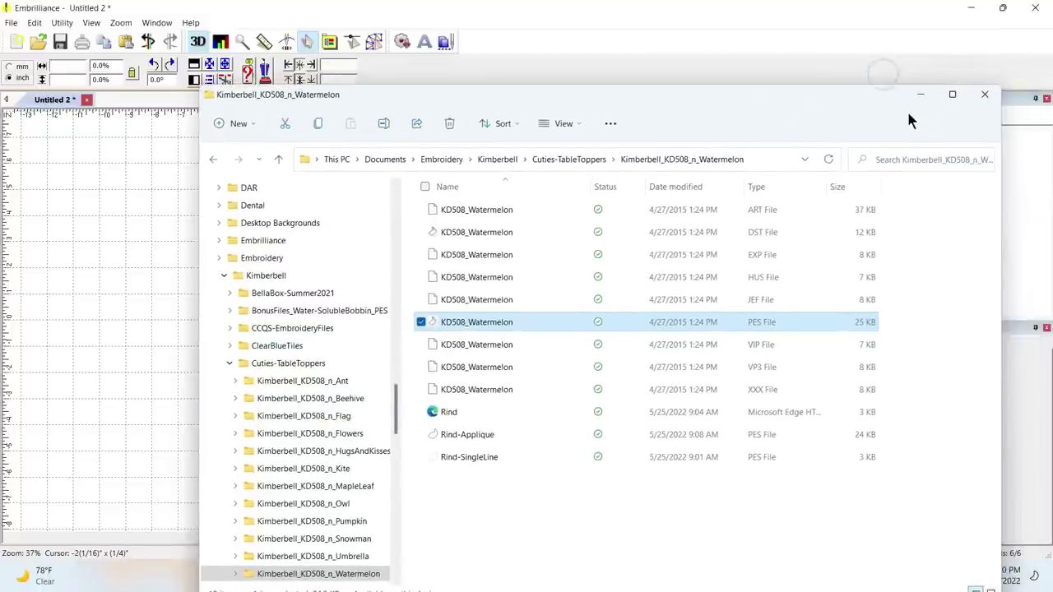
pyautogui.click(925, 97)
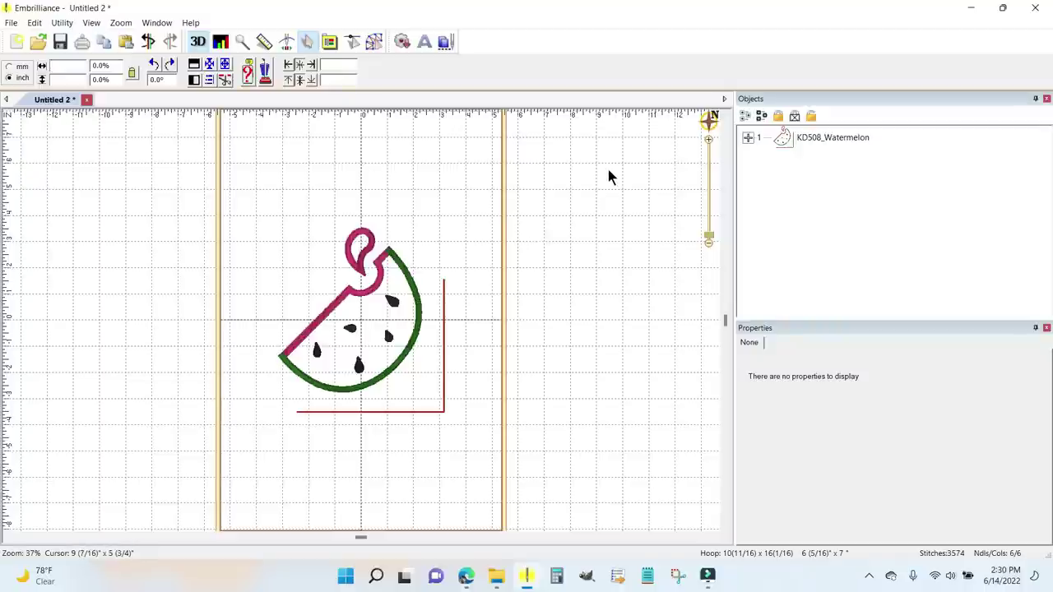
# Step: Expand the KD508_Watermelon design and examine its stitch layers one by one, from Vermillion through Black
pyautogui.click(805, 141)
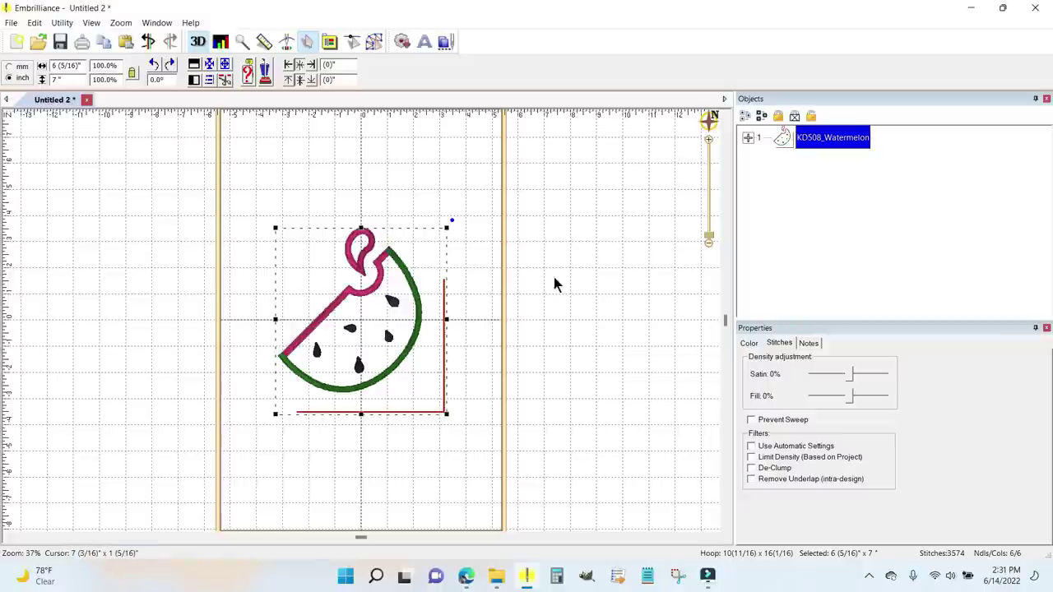
pyautogui.click(560, 252)
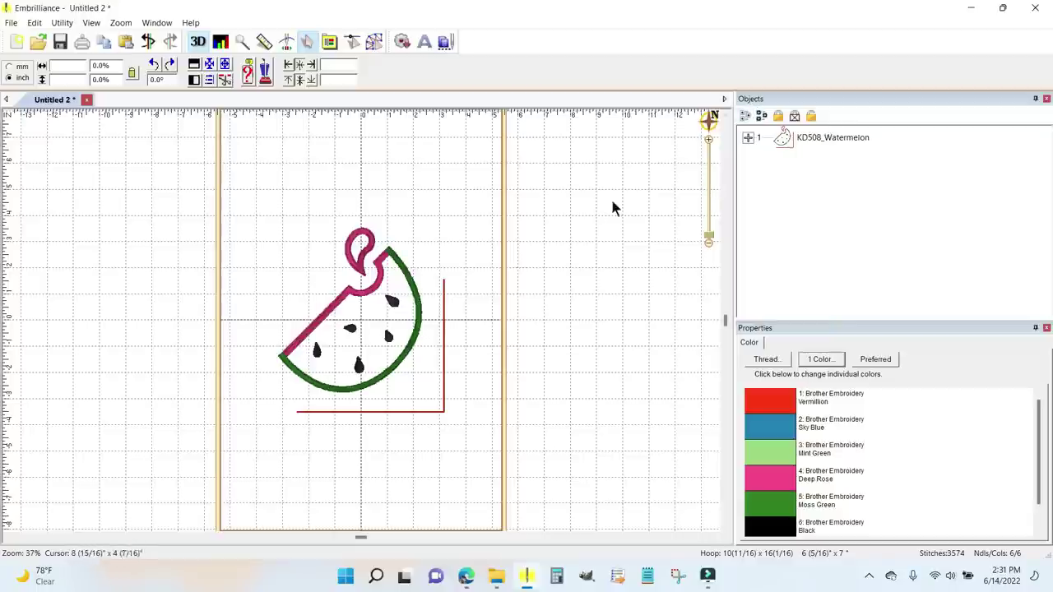
pyautogui.click(748, 138)
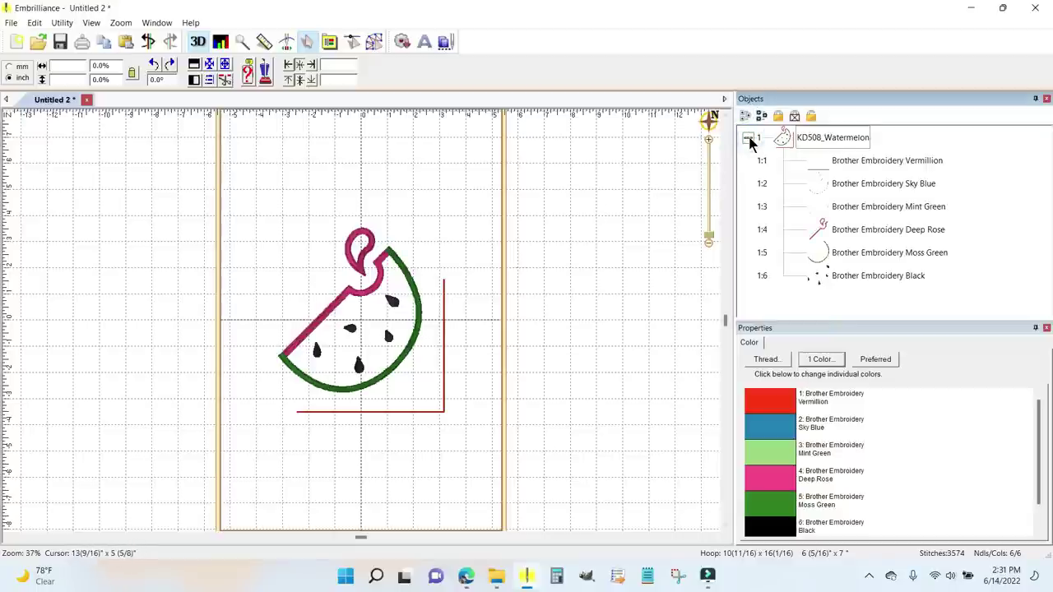
pyautogui.click(859, 161)
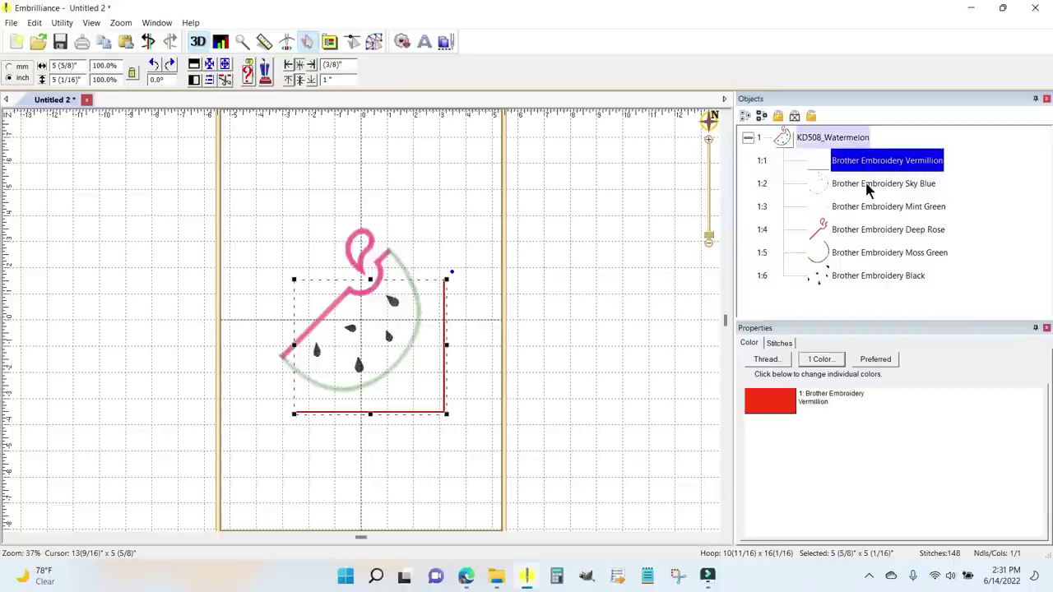
pyautogui.click(867, 187)
pyautogui.click(871, 211)
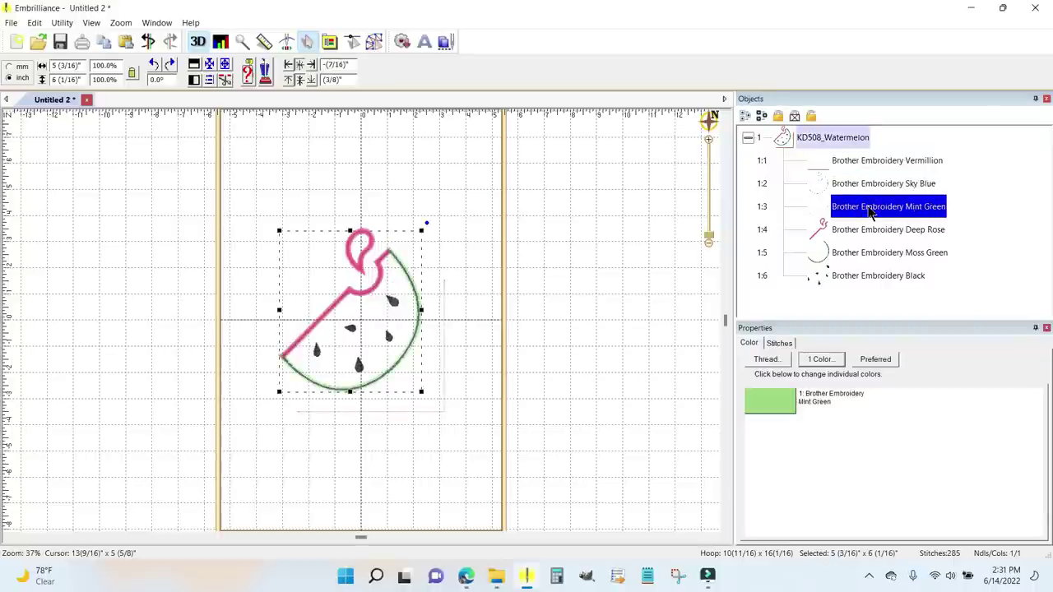
pyautogui.click(868, 231)
pyautogui.click(864, 254)
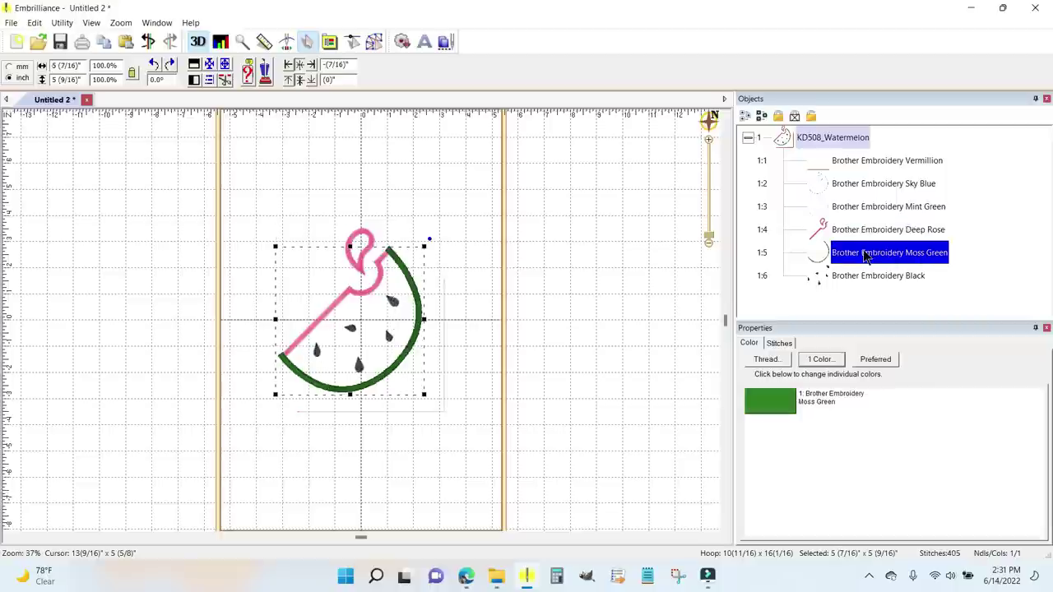
pyautogui.click(857, 277)
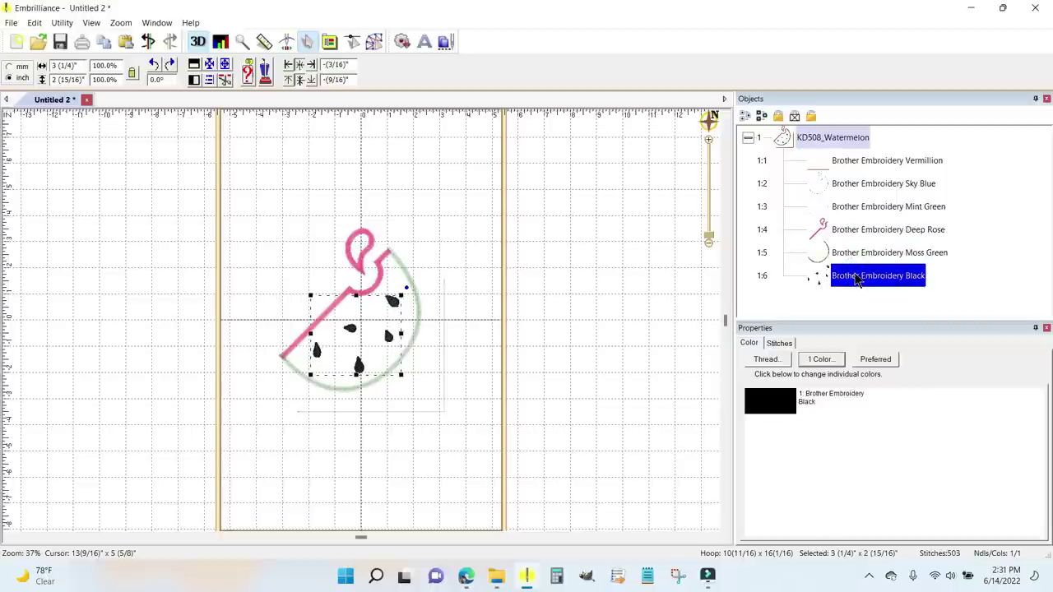
# Step: Delete the Brother Embroidery Vermillion corner-line layer from KD508_Watermelon and select the whole remaining design
pyautogui.click(843, 163)
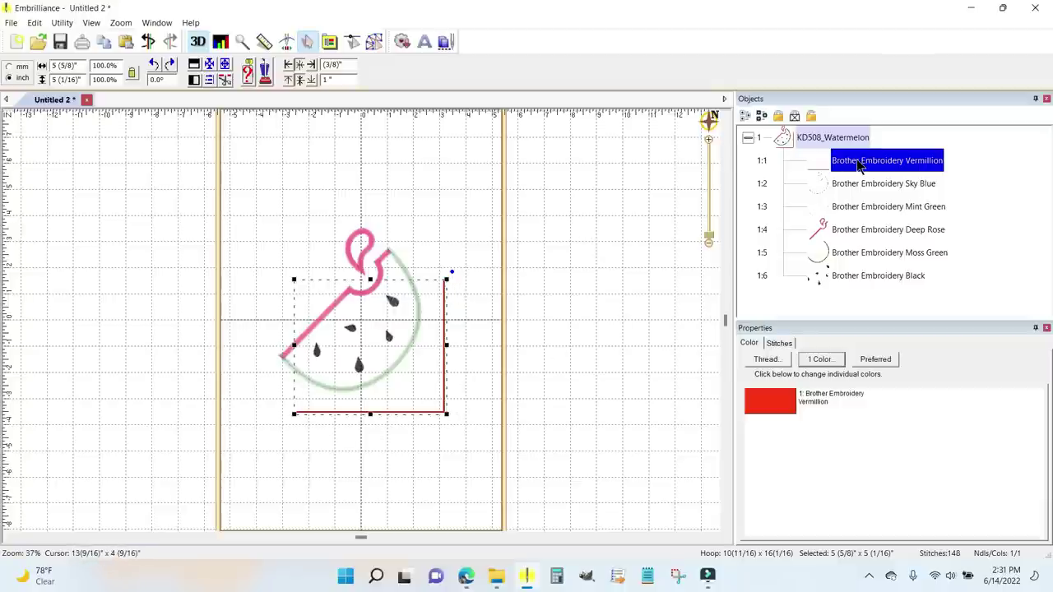
pyautogui.press('Delete')
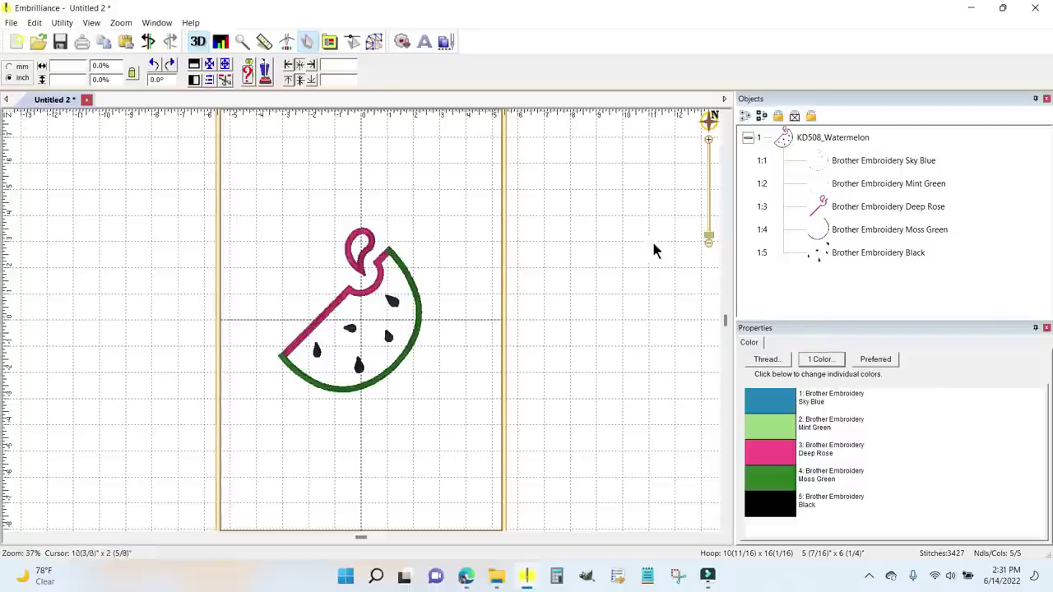
pyautogui.click(805, 140)
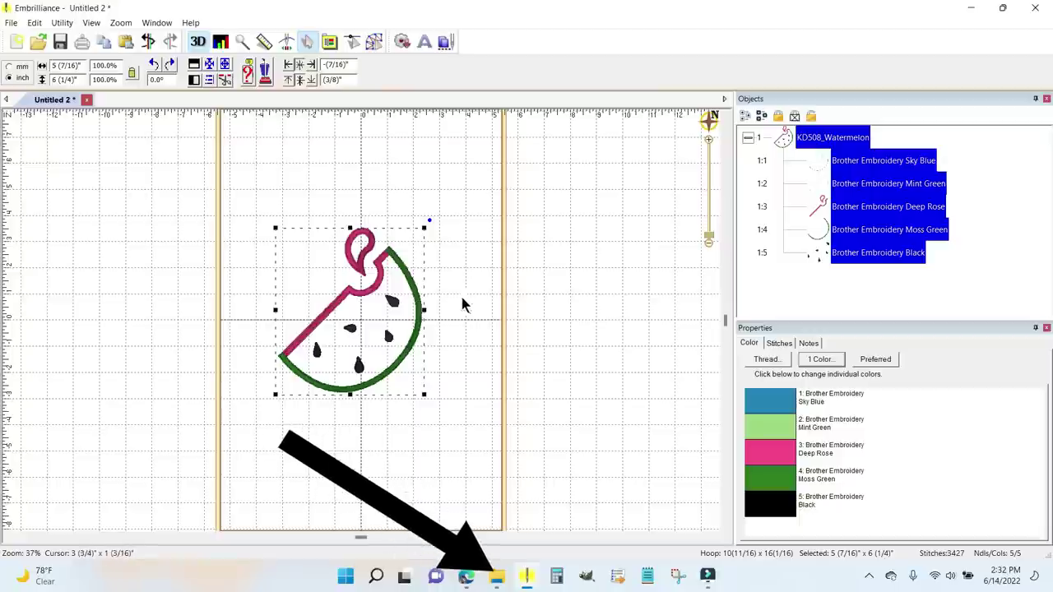
# Step: Switch to File Explorer and open Kimberbell > Pennants&Banners > pes > SummerLovin_Watermelon, checking the size of the Large PES file
pyautogui.click(497, 579)
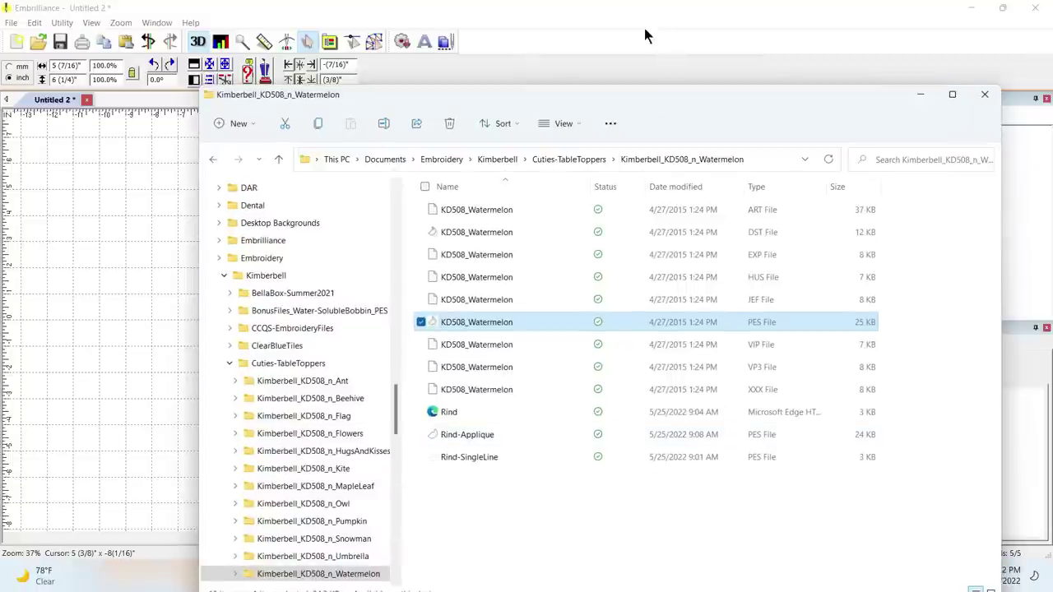
pyautogui.moveTo(647, 103); pyautogui.dragTo(664, 34)
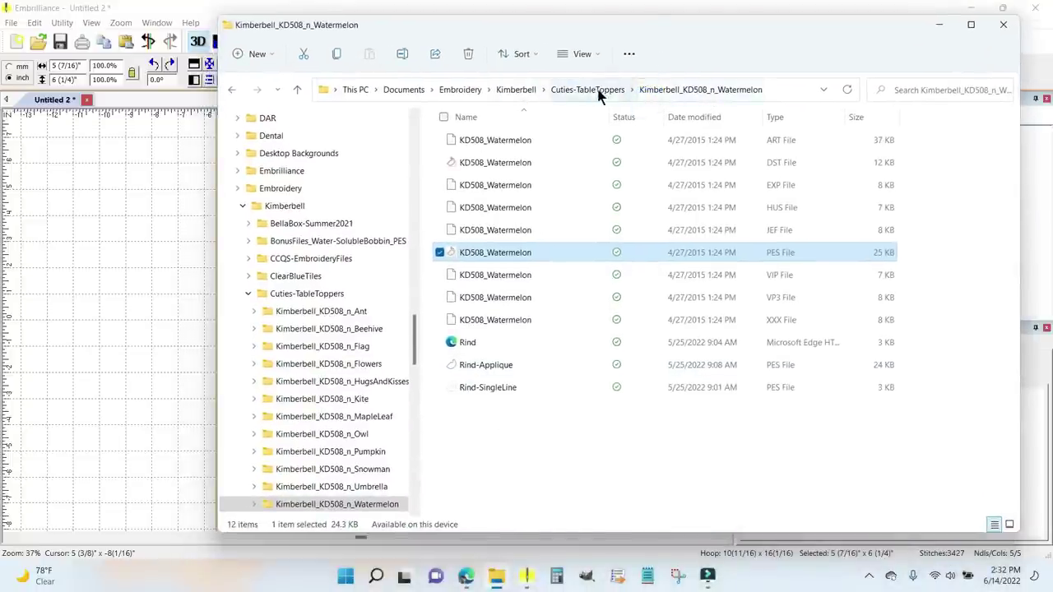
pyautogui.click(511, 92)
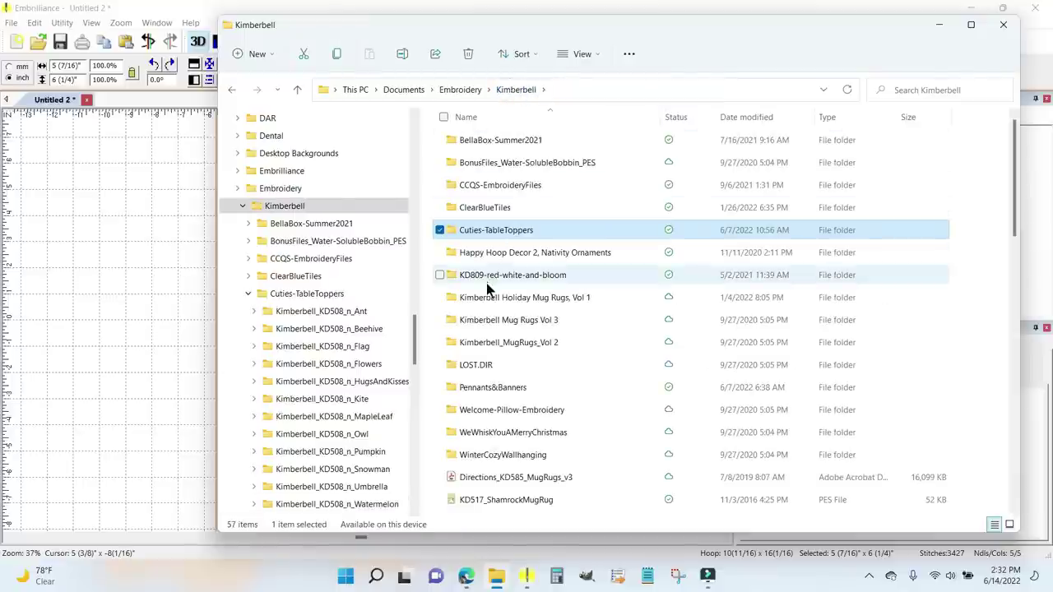
pyautogui.doubleClick(531, 389)
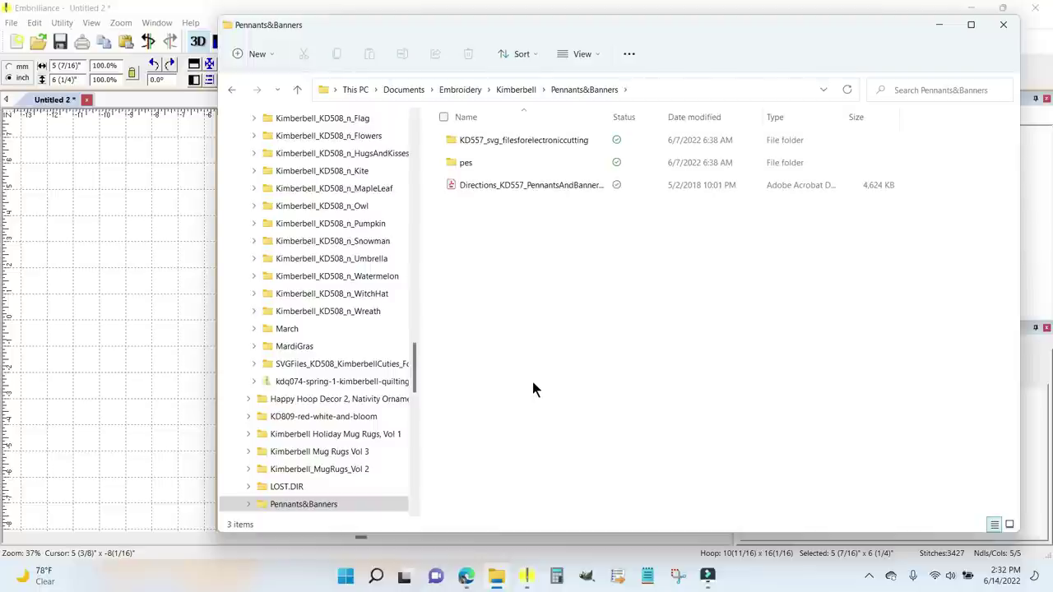
pyautogui.doubleClick(506, 167)
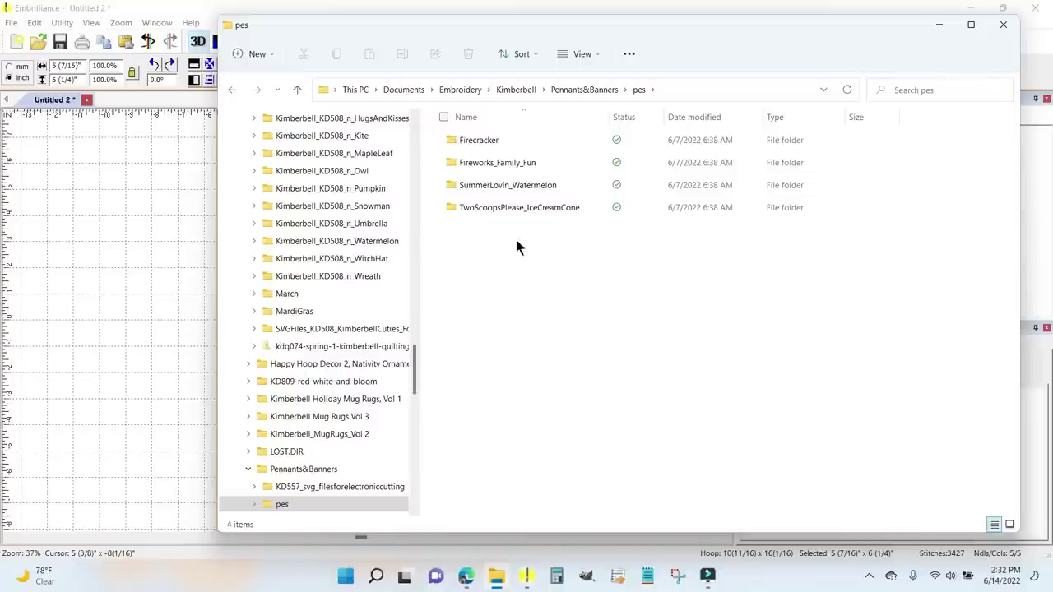
pyautogui.doubleClick(546, 185)
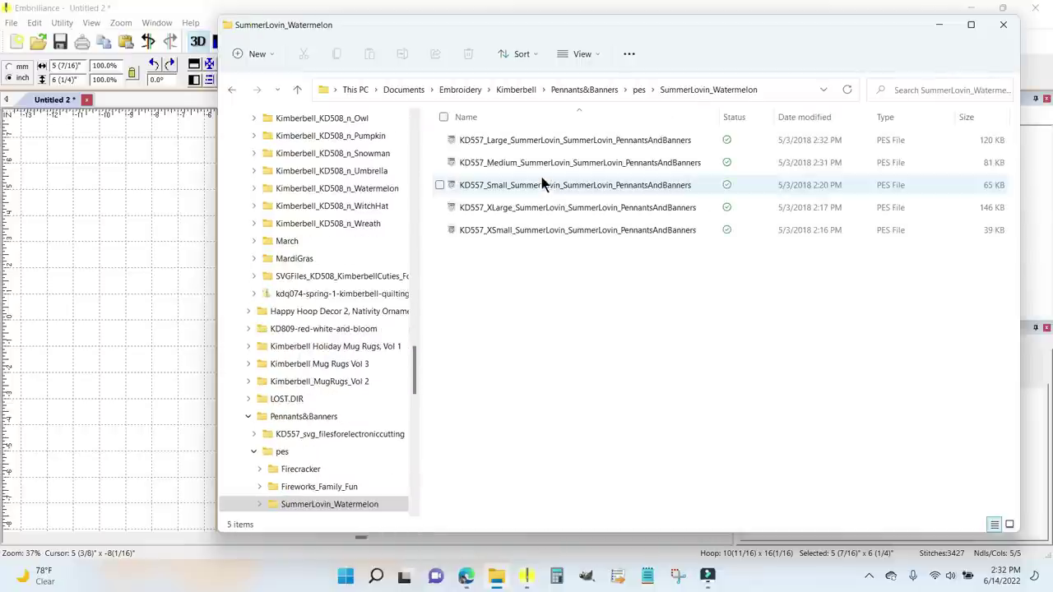
pyautogui.moveTo(546, 179)
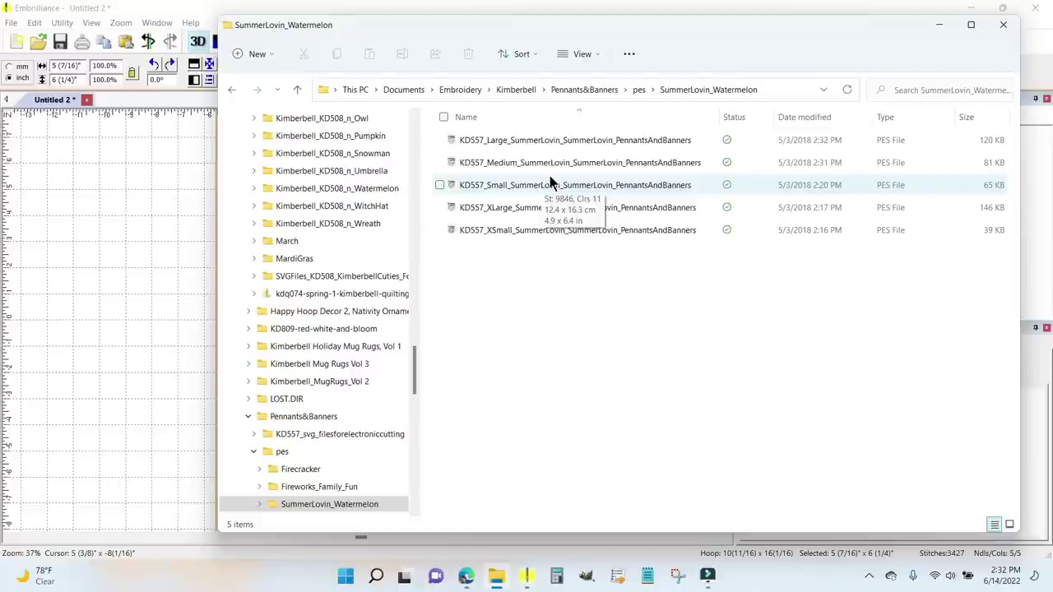
pyautogui.moveTo(658, 33); pyautogui.dragTo(813, 74)
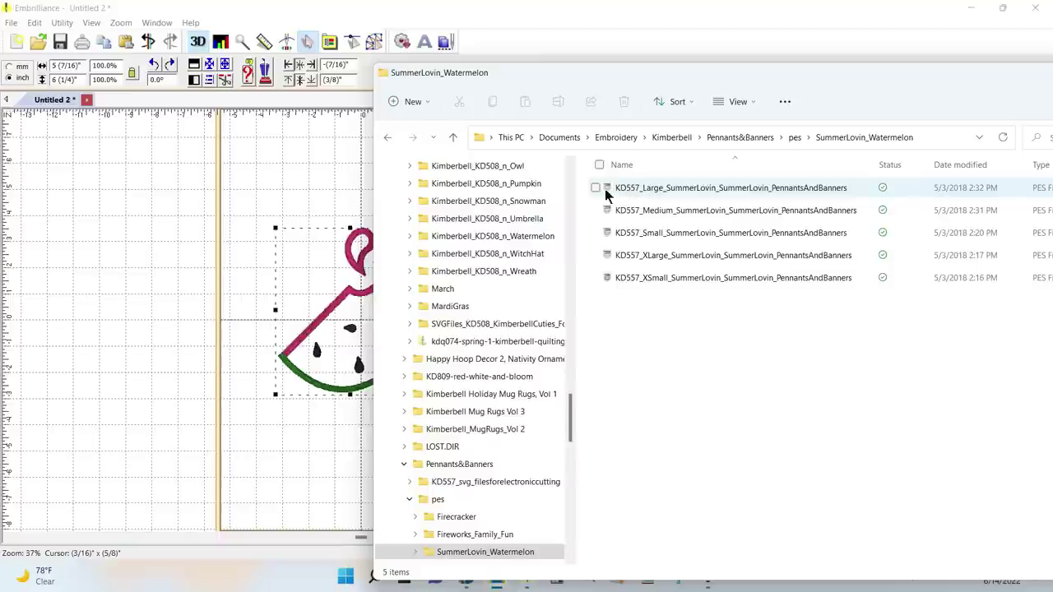
pyautogui.moveTo(654, 194)
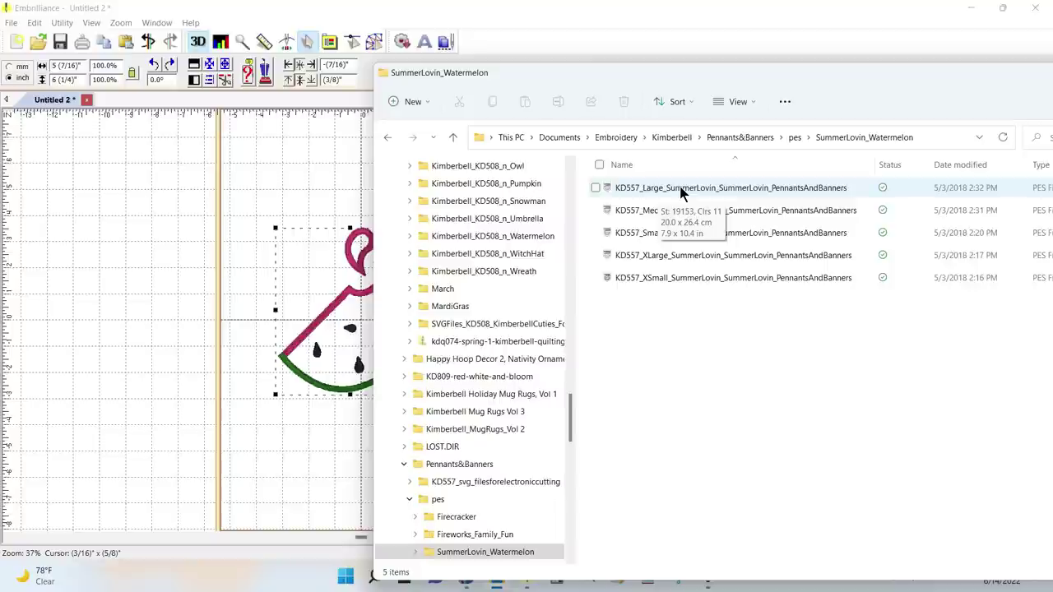
# Step: Create a new design page in Embrilliance and place the KD557_Large_SummerLovin_SummerLovin_PennantsAndBanners PES file on it
pyautogui.click(152, 211)
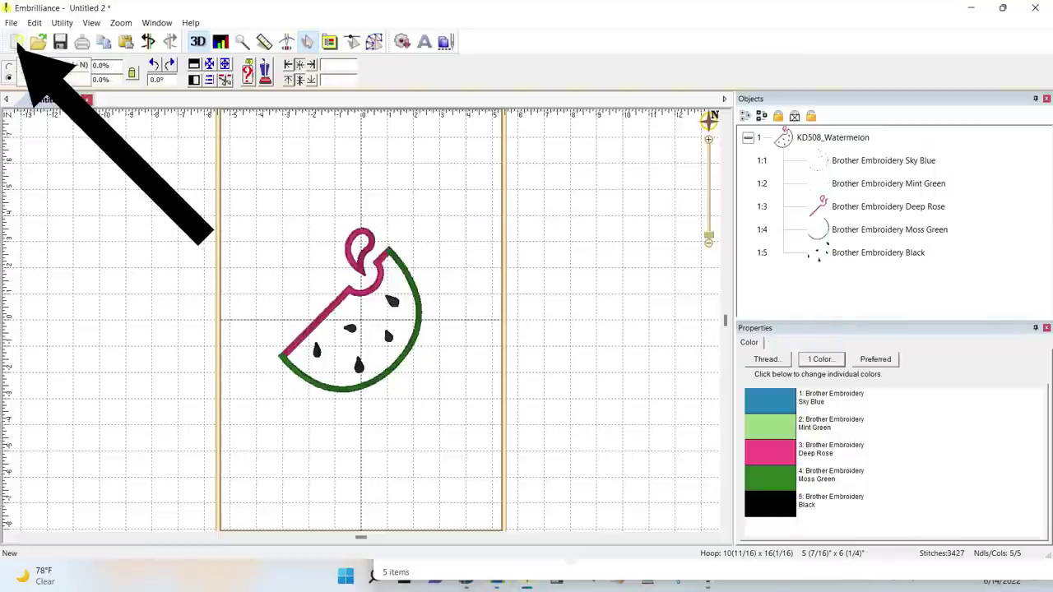
pyautogui.click(17, 42)
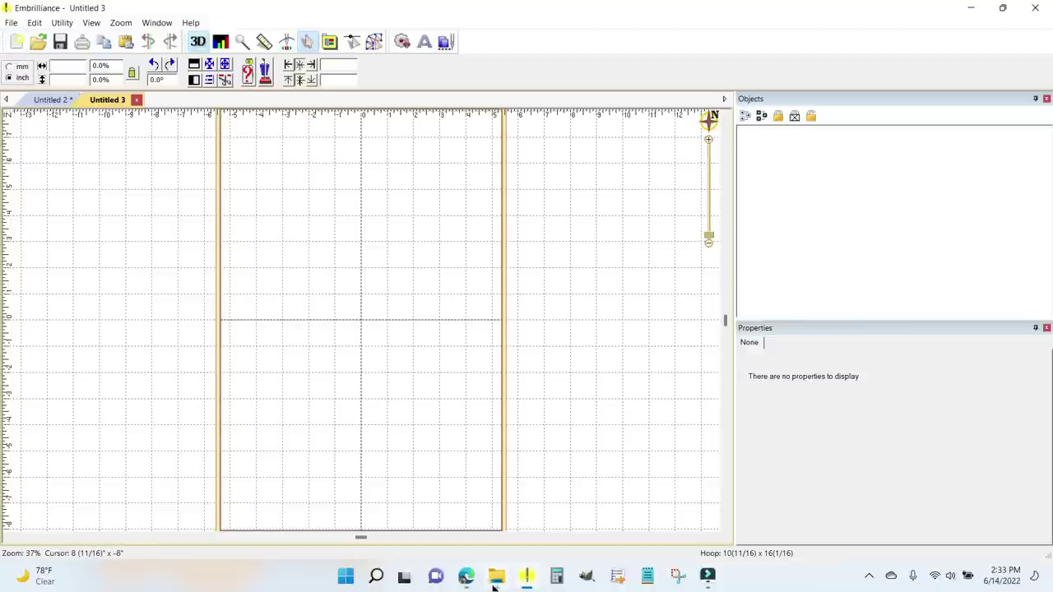
pyautogui.click(497, 583)
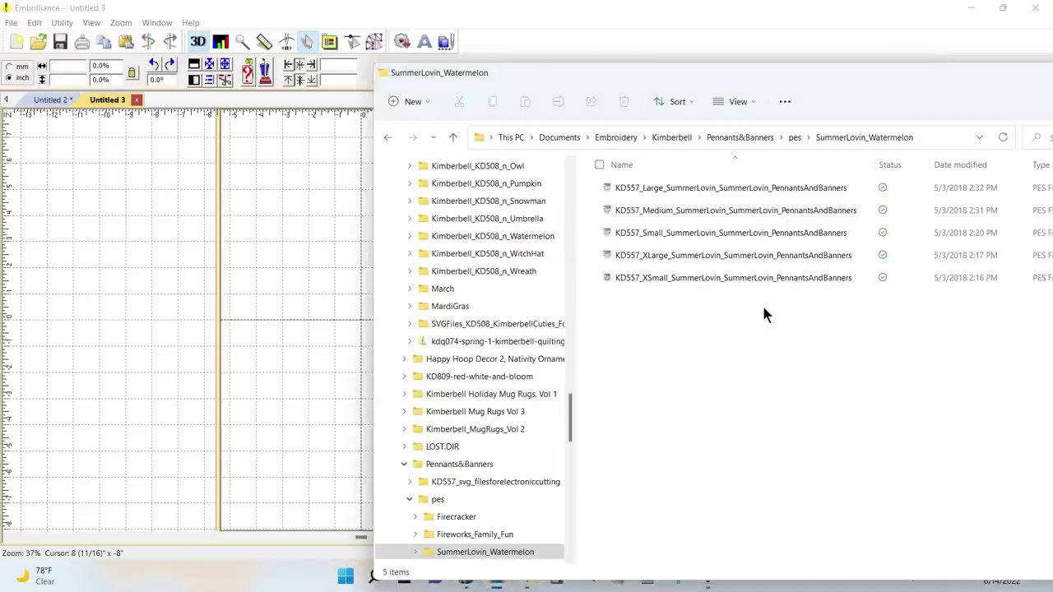
pyautogui.click(709, 189)
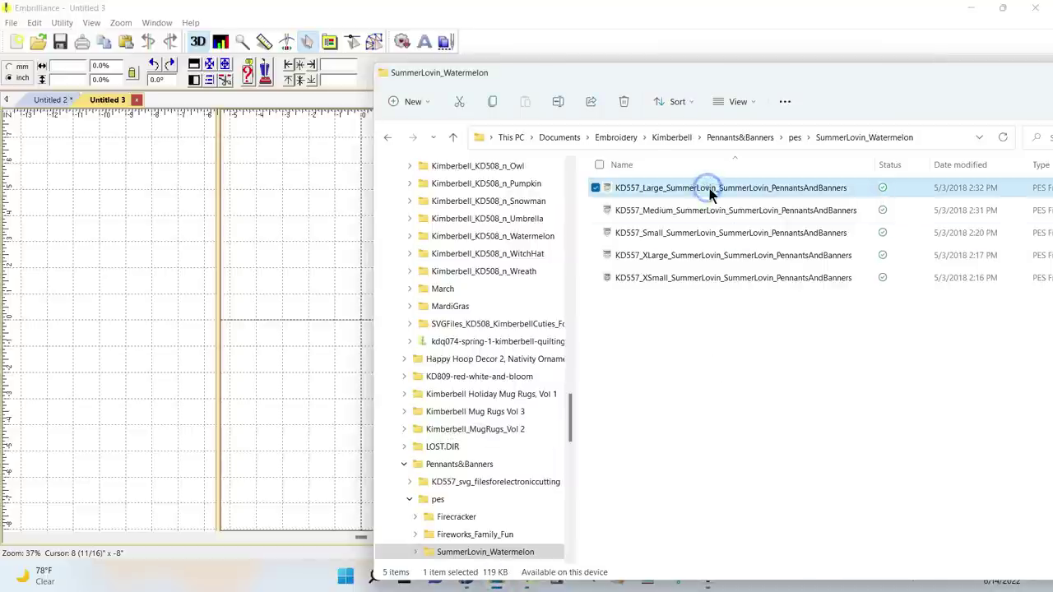
pyautogui.moveTo(708, 190)
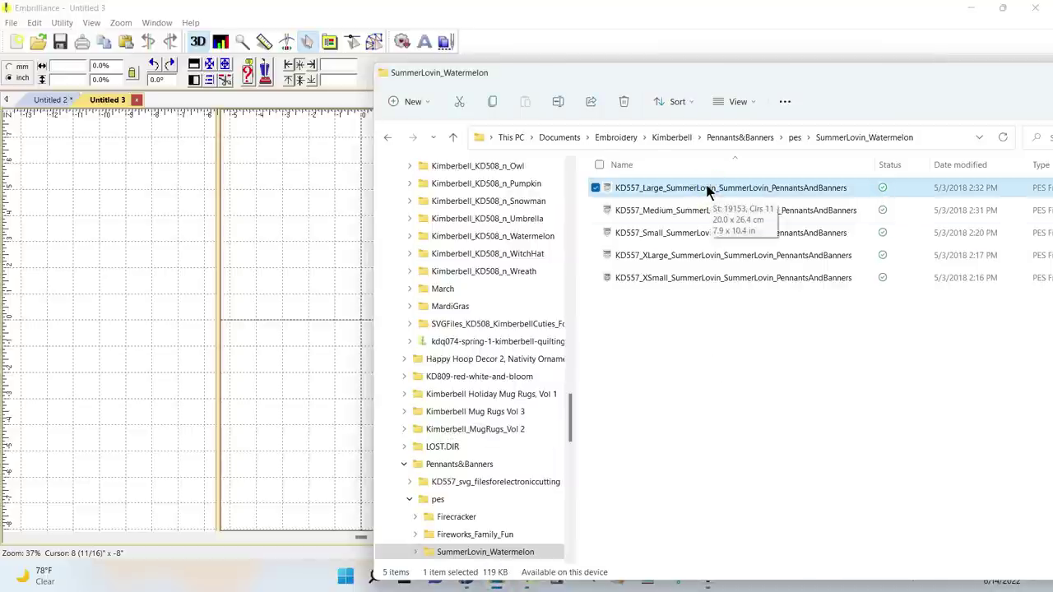
pyautogui.moveTo(707, 191); pyautogui.dragTo(294, 275)
pyautogui.moveTo(745, 82); pyautogui.dragTo(481, 99)
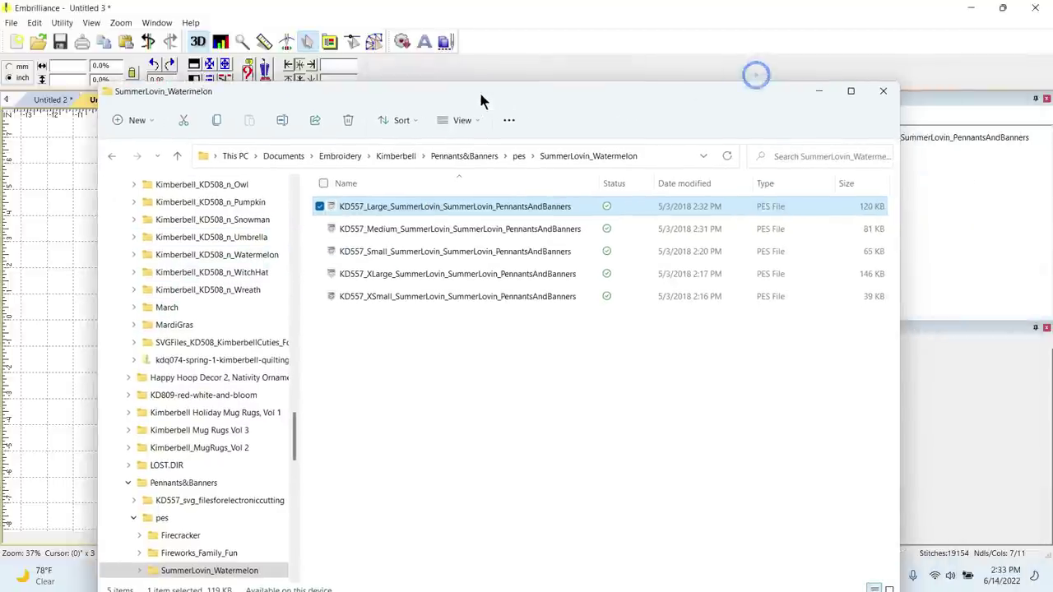
pyautogui.click(819, 92)
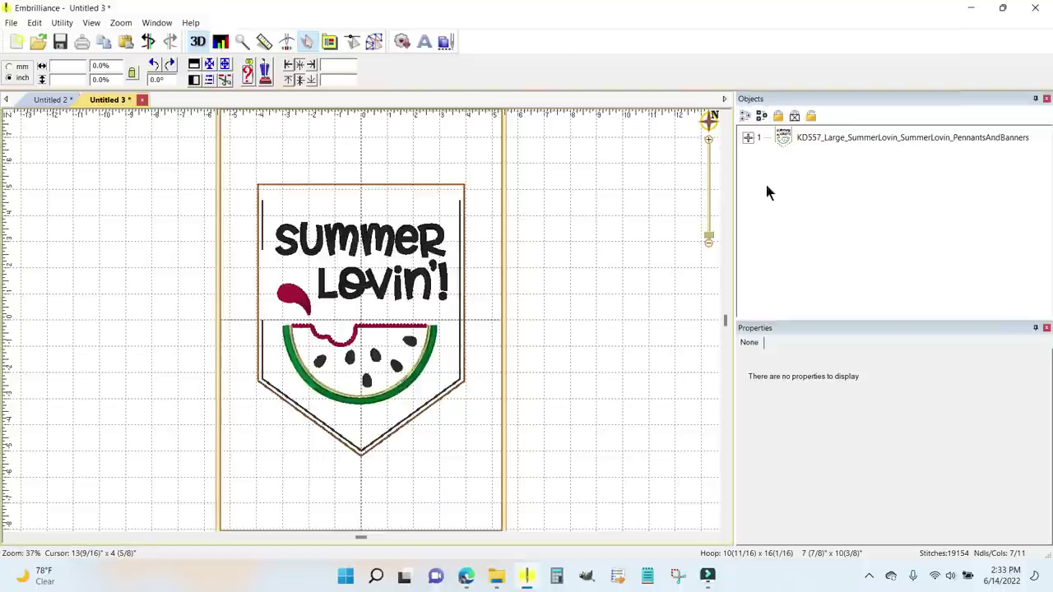
# Step: Expand the KD557 SummerLovin design and delete its Wilcom 2 Cyan and Wilcom 9 Orange outer pennant outline layers
pyautogui.click(747, 138)
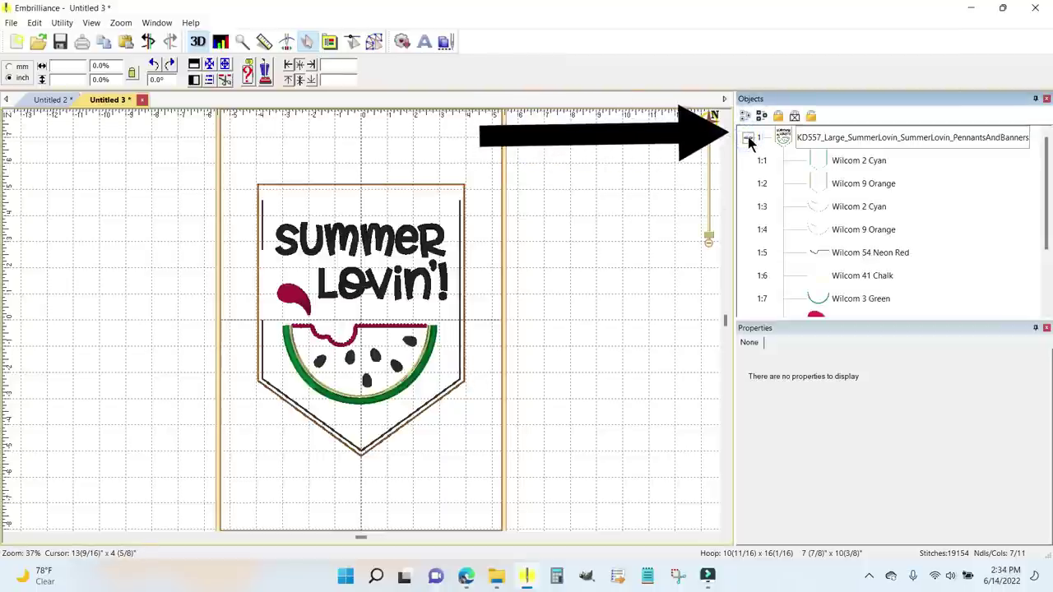
pyautogui.click(856, 161)
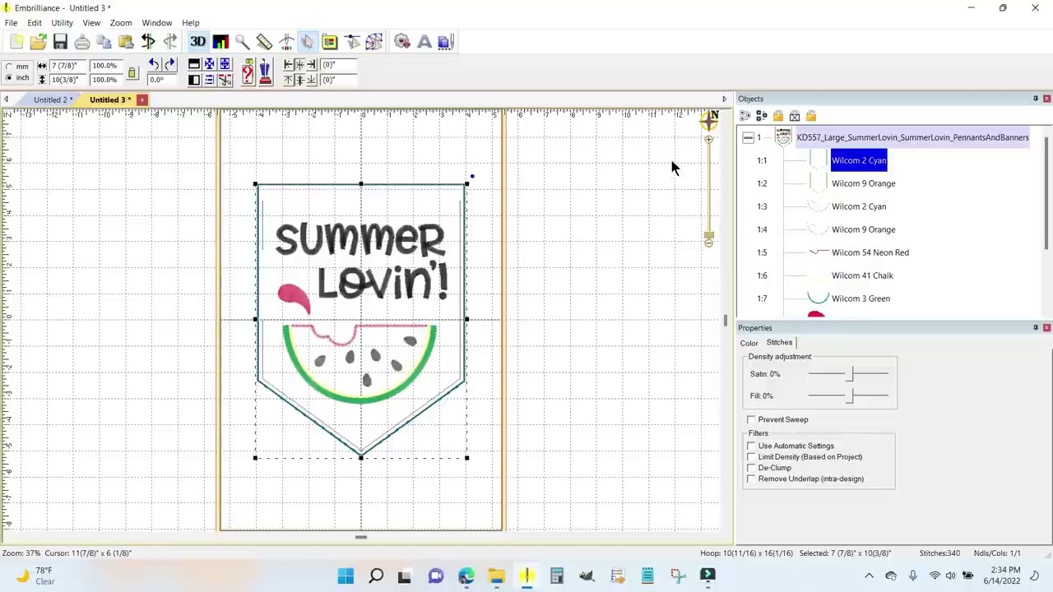
pyautogui.press('Delete')
pyautogui.click(864, 162)
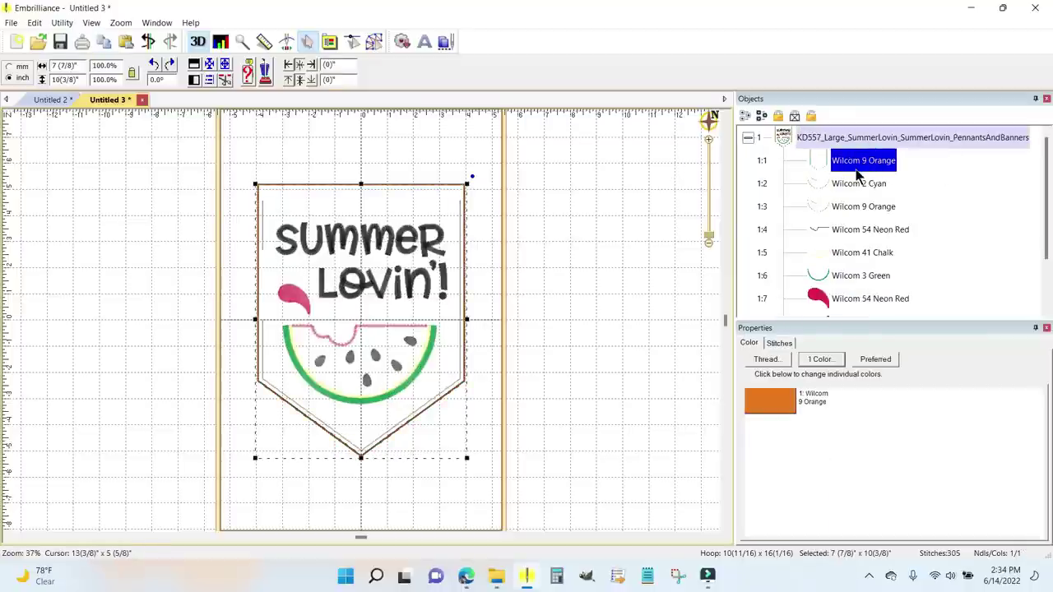
pyautogui.press('Delete')
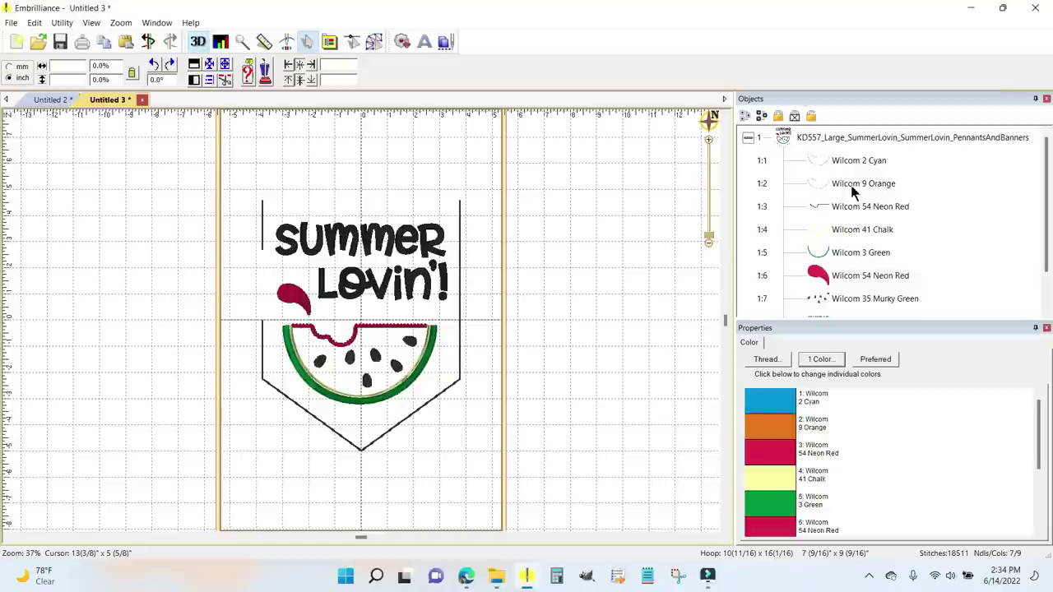
# Step: Examine the remaining KD557 stitch layers one by one, from Wilcom 2 Cyan through the Wilcom 13 Black lettering
pyautogui.click(848, 163)
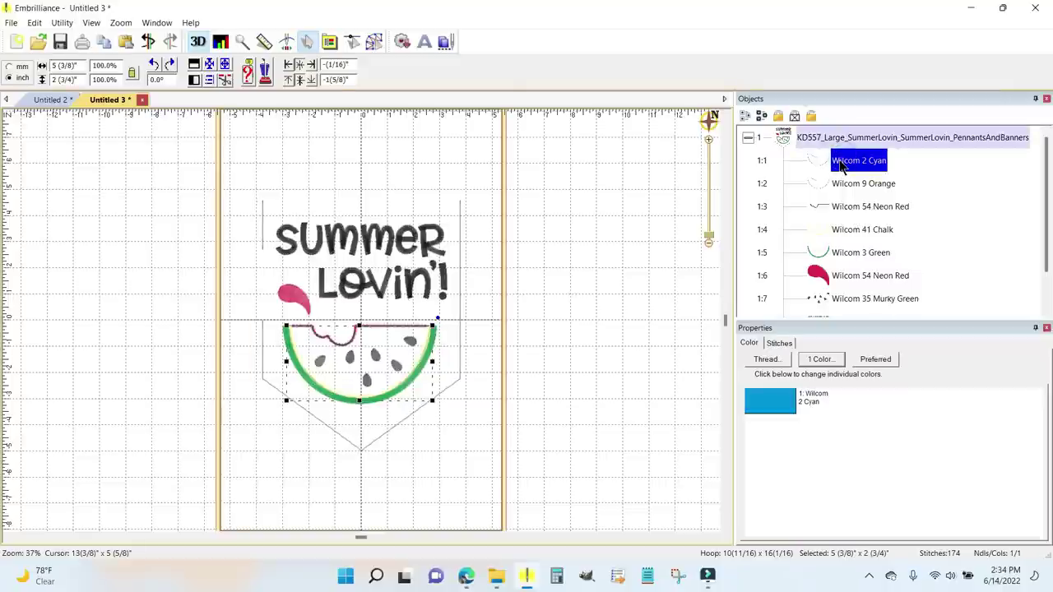
pyautogui.click(844, 186)
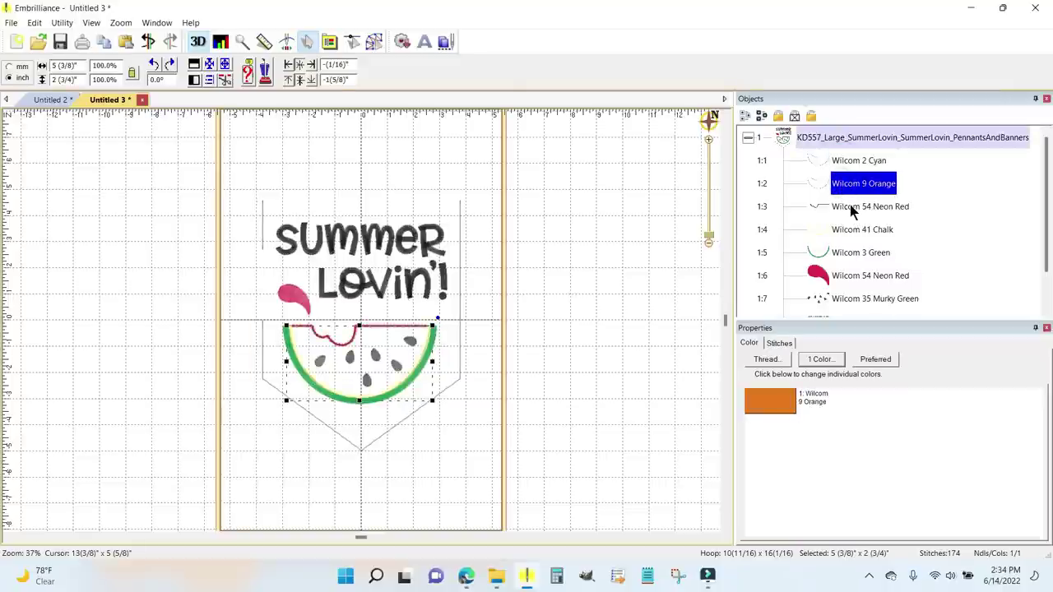
pyautogui.click(852, 212)
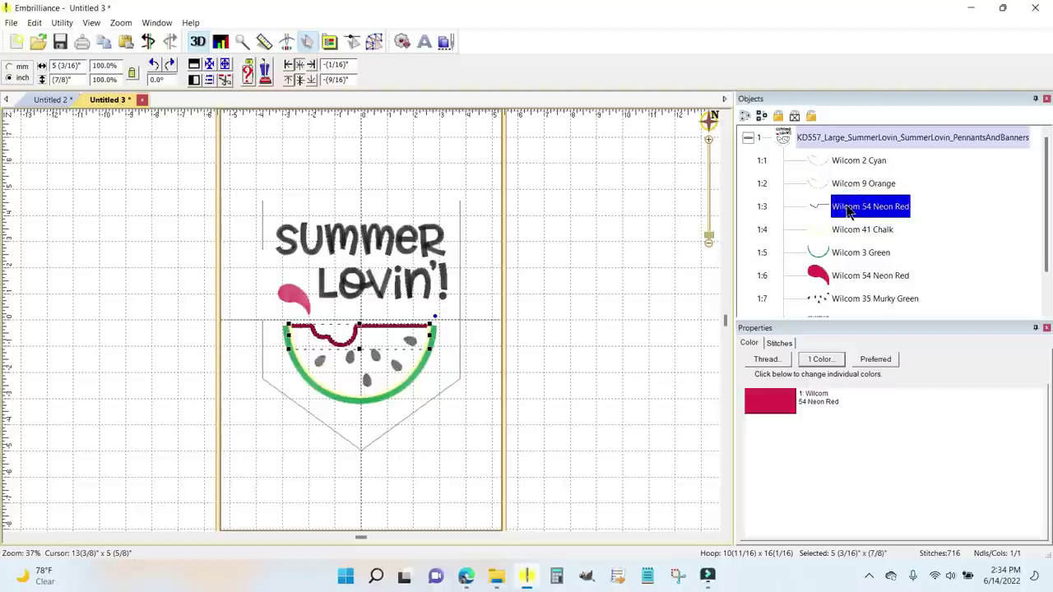
pyautogui.click(858, 230)
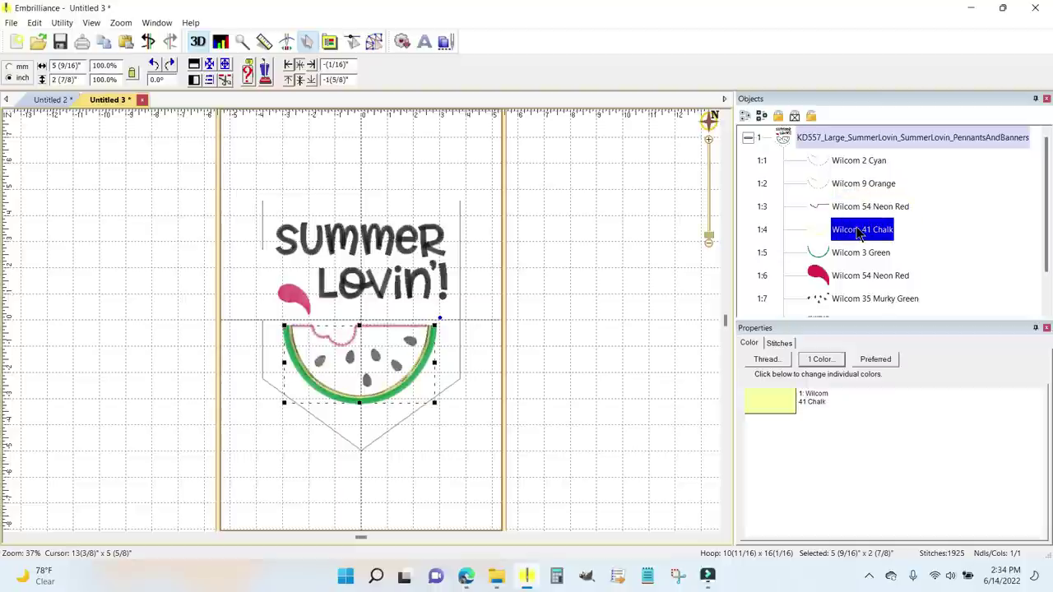
pyautogui.click(853, 255)
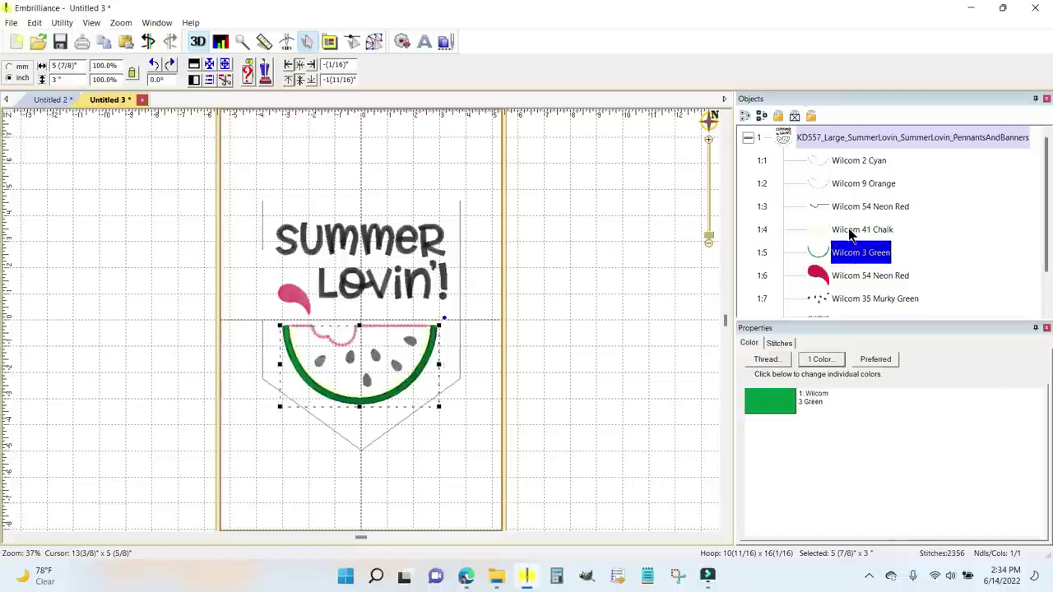
pyautogui.click(850, 279)
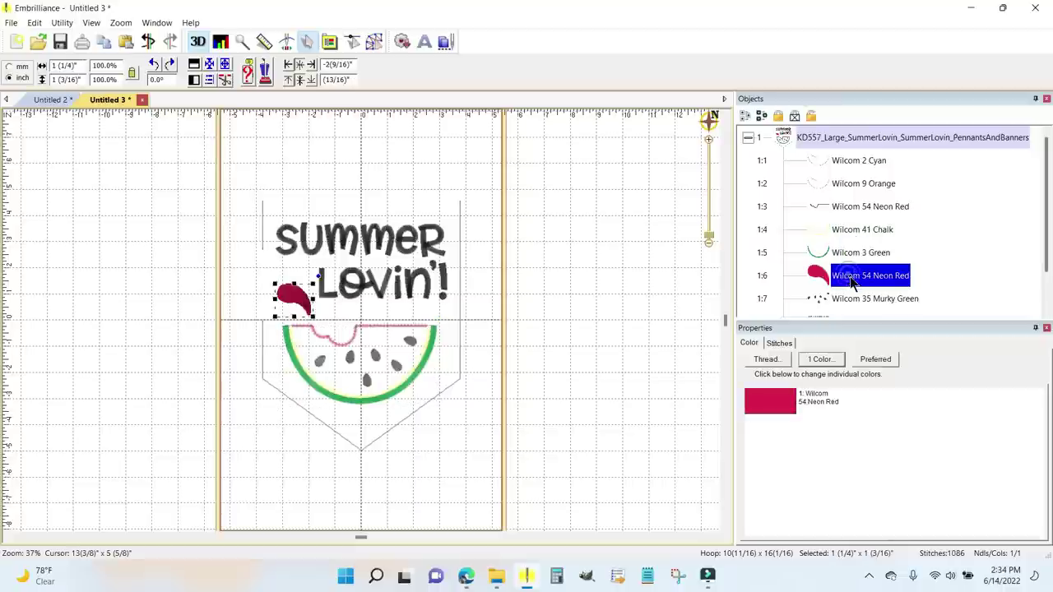
pyautogui.click(849, 303)
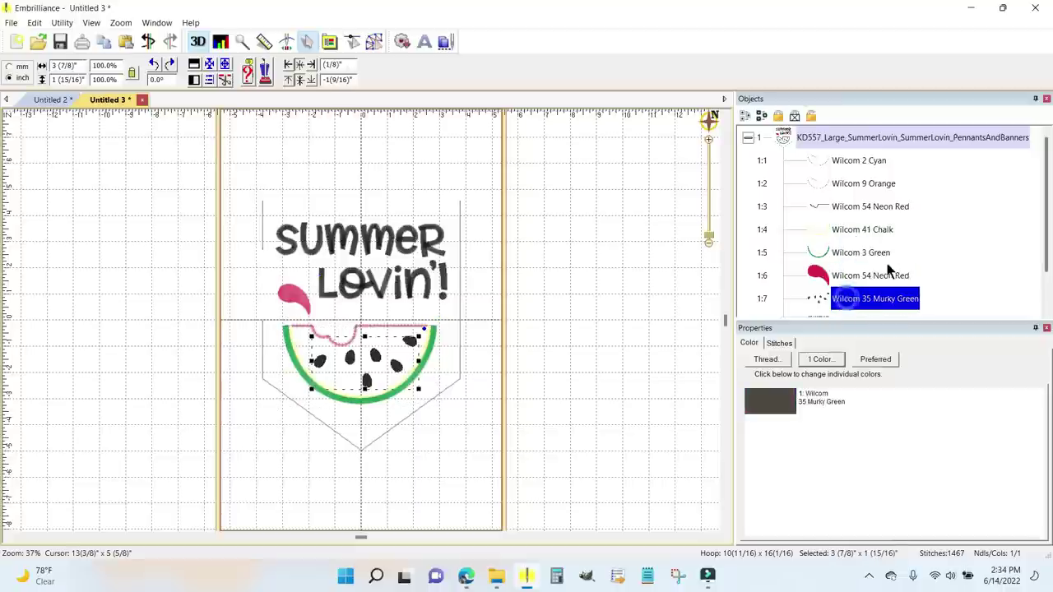
pyautogui.scroll(-1, 899, 234)
pyautogui.click(854, 280)
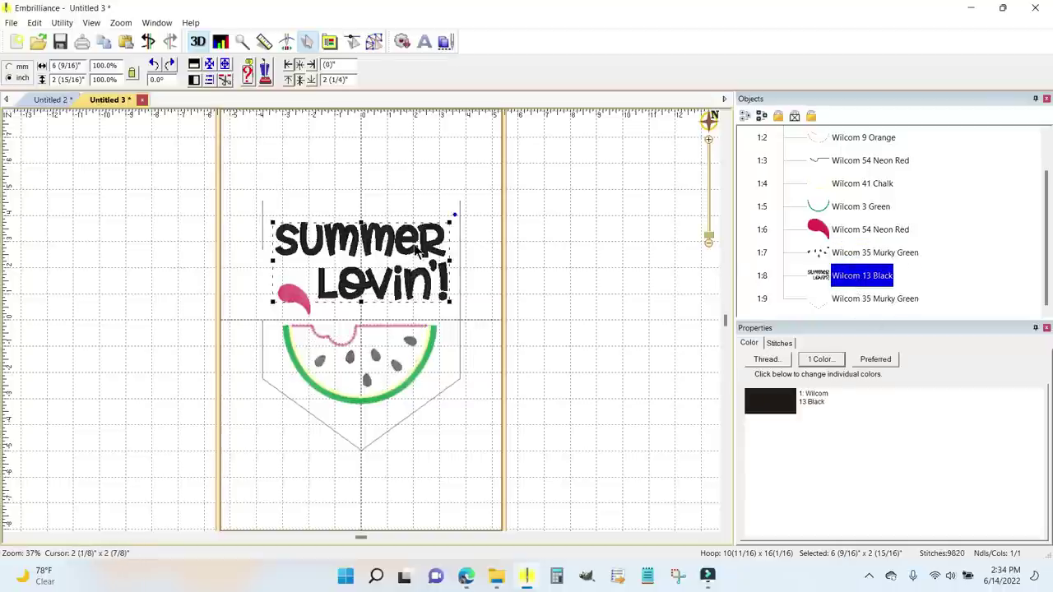
# Step: Delete the Wilcom 13 Black "Summer Lovin'!" lettering layer and the Wilcom 35 Murky Green pennant border layer
pyautogui.moveTo(414, 244); pyautogui.dragTo(456, 185)
pyautogui.click(457, 185)
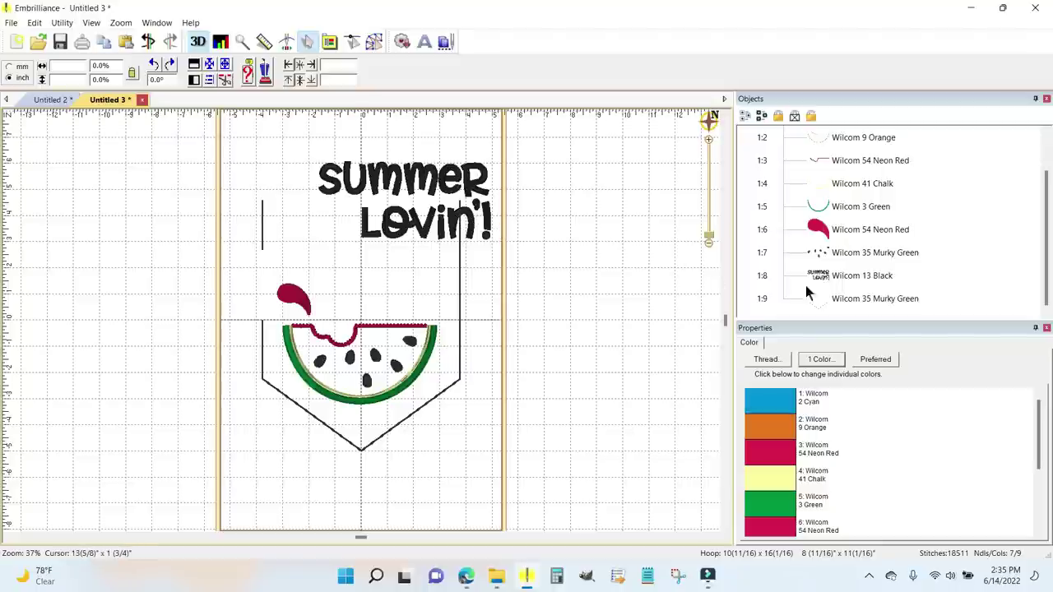
pyautogui.click(838, 278)
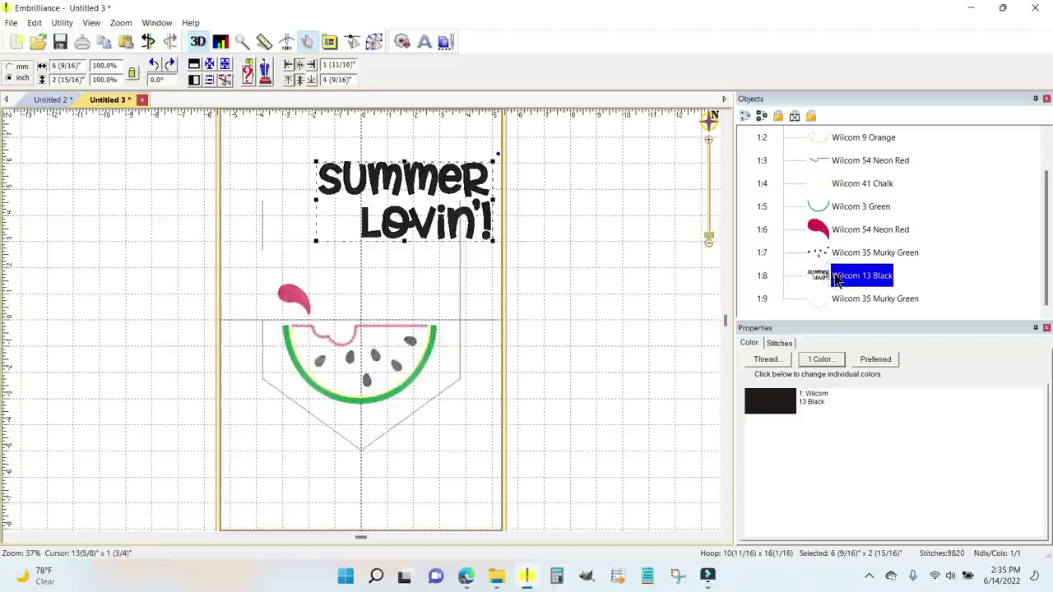
pyautogui.press('Delete')
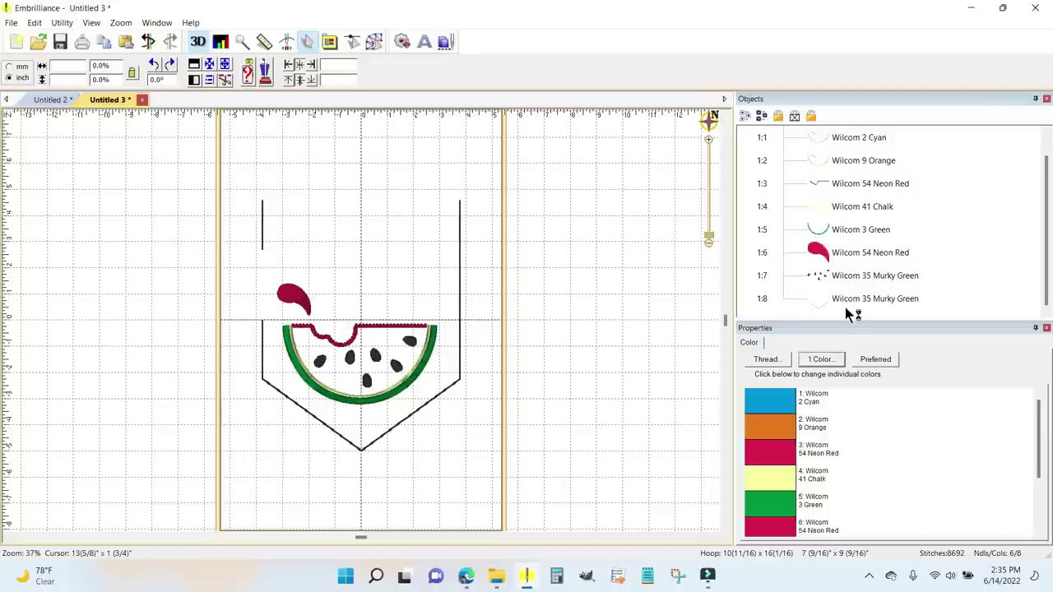
pyautogui.click(852, 301)
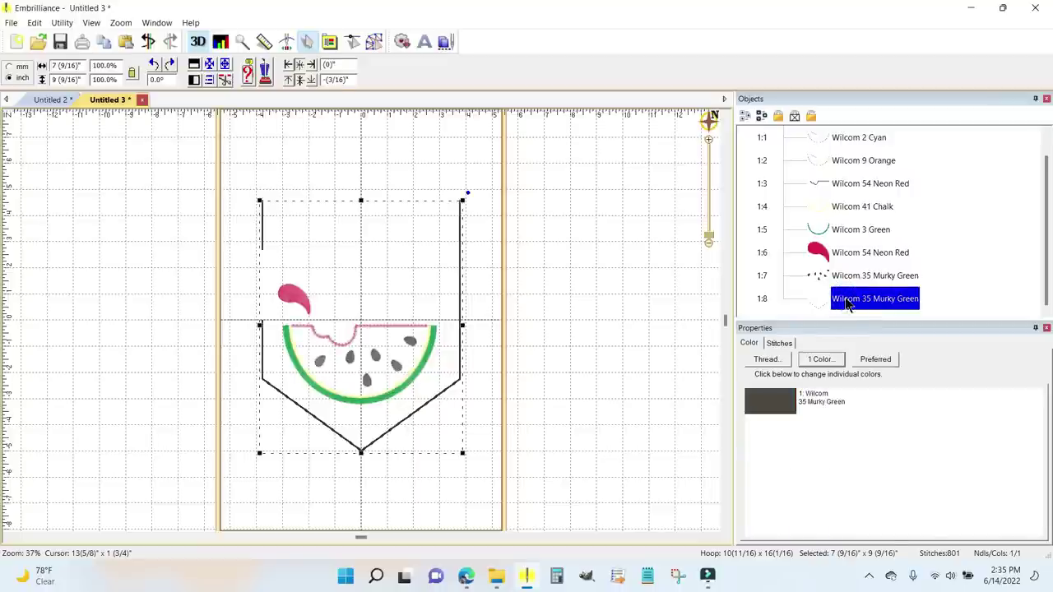
pyautogui.press('Delete')
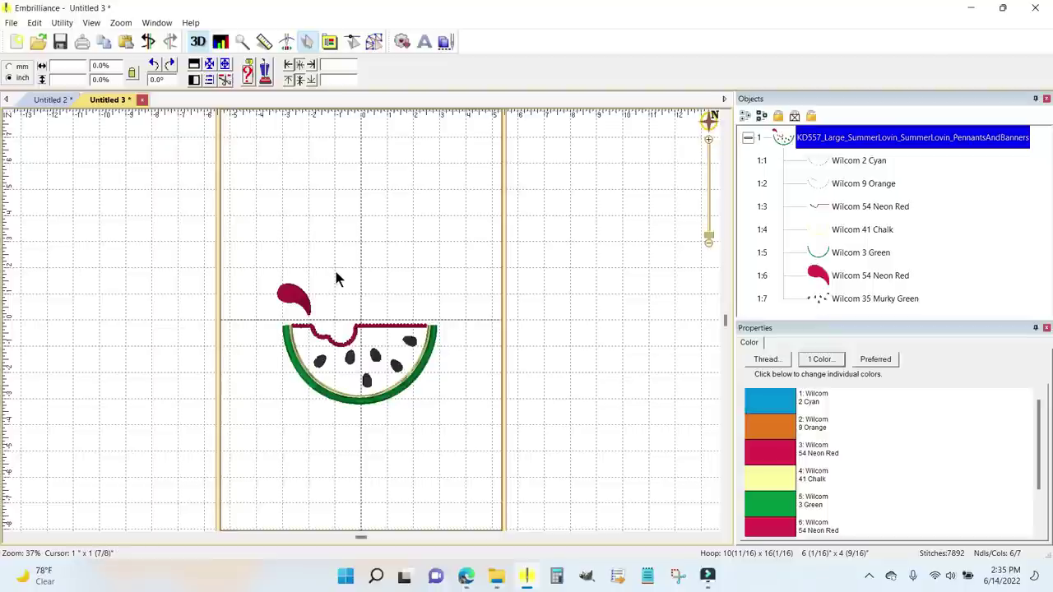
# Step: Copy the whole remaining KD557 watermelon and paste it onto the Untitled 2 page with the KD508_Watermelon design
pyautogui.hotkey('ctrl', 'a')
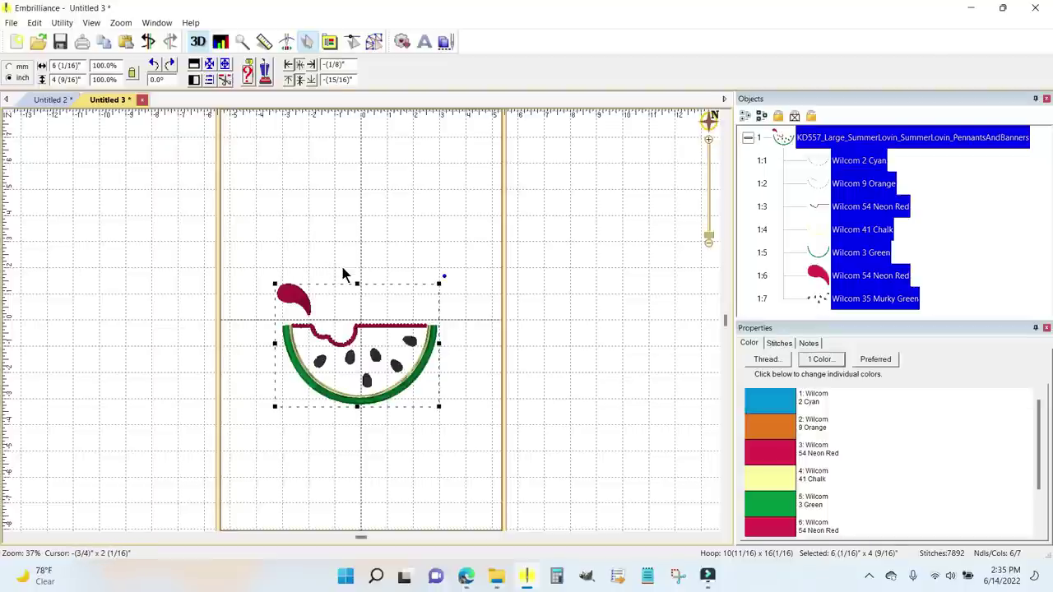
pyautogui.rightClick(379, 330)
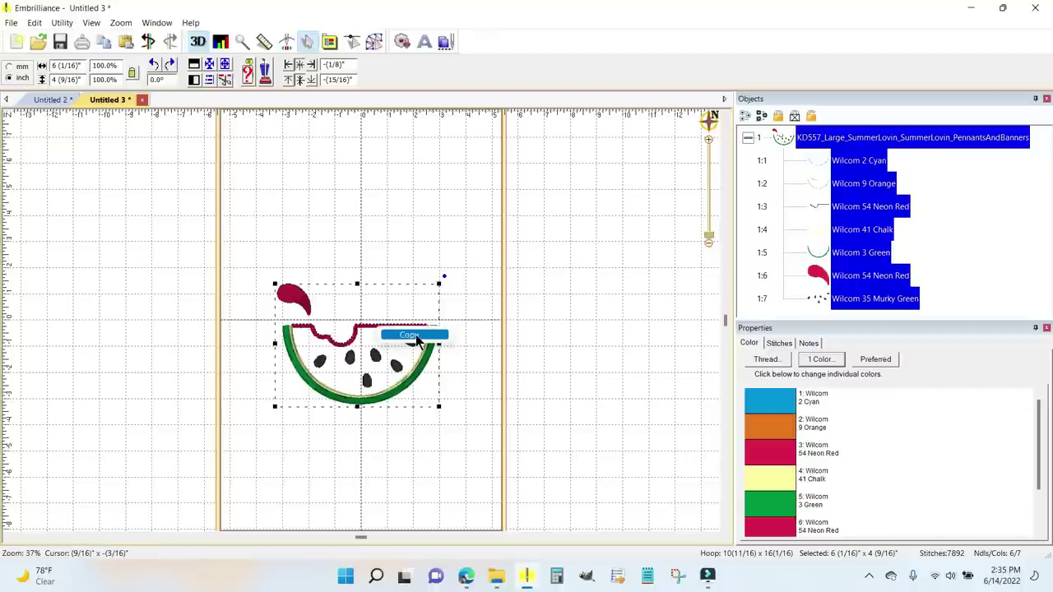
pyautogui.click(418, 341)
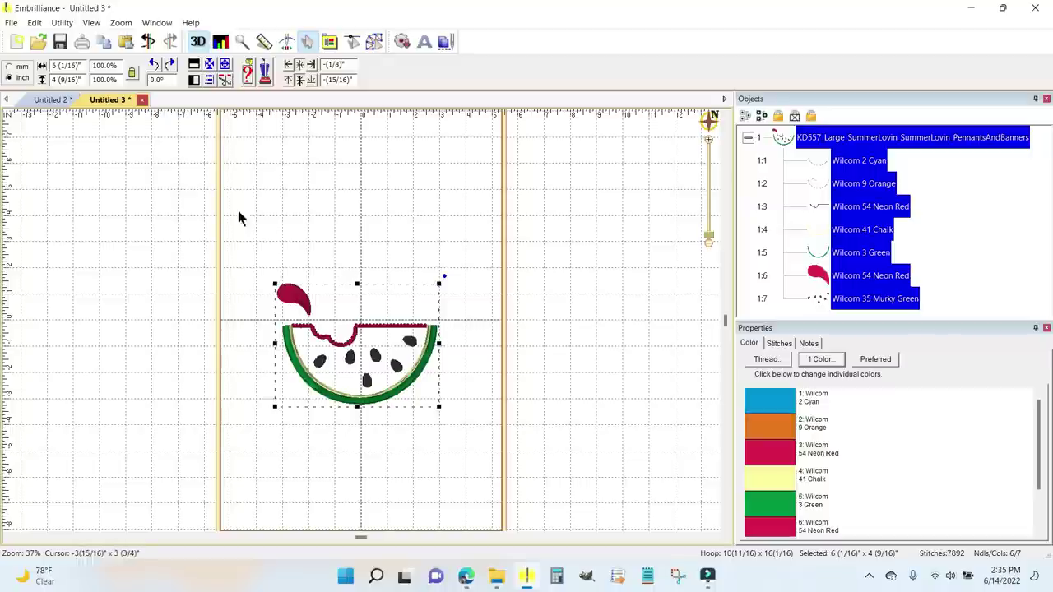
pyautogui.click(51, 99)
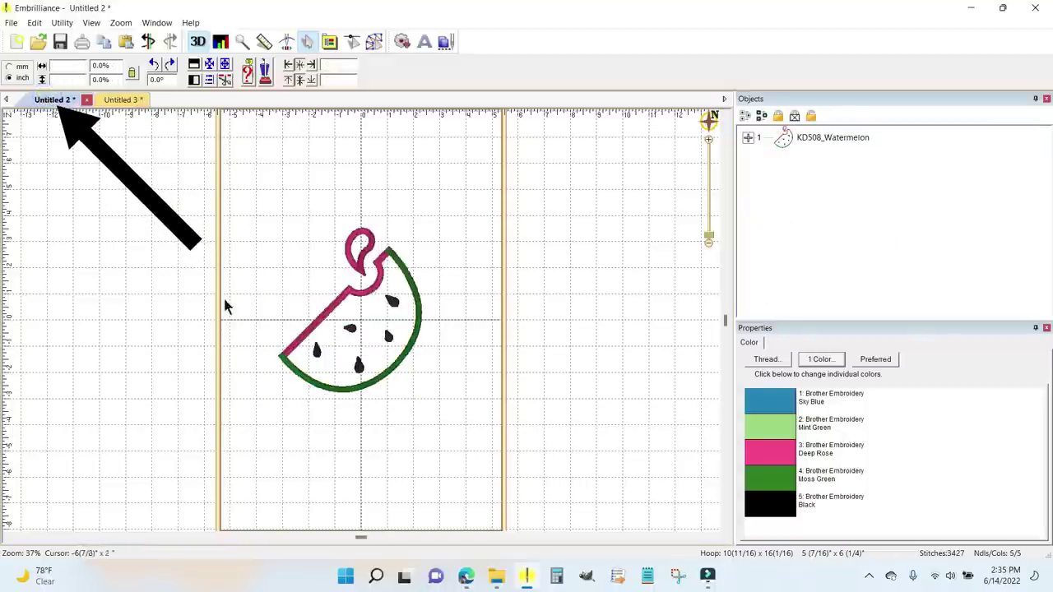
pyautogui.rightClick(463, 381)
pyautogui.click(499, 384)
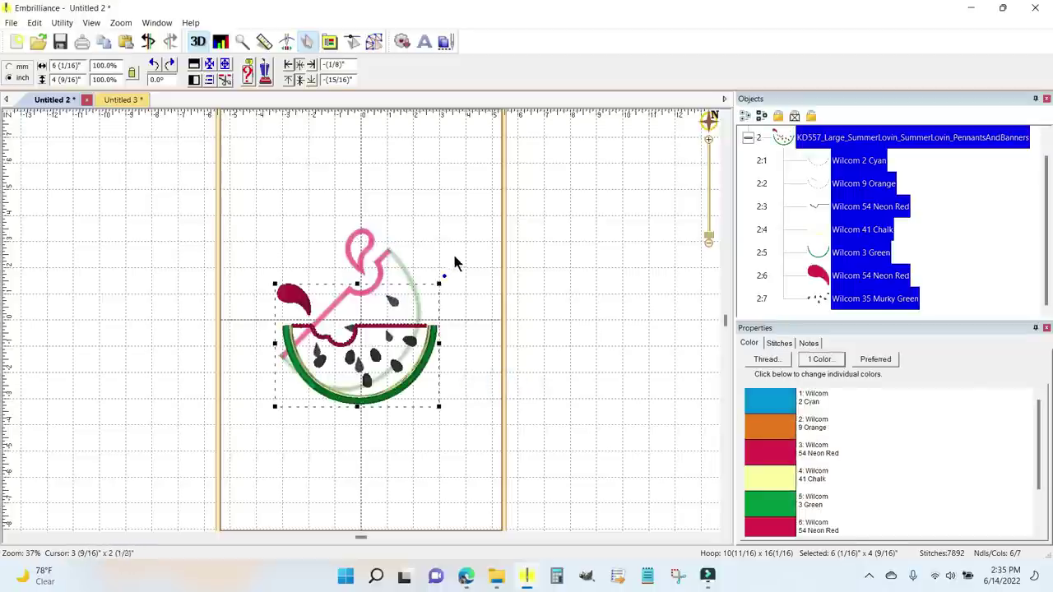
# Step: Rotate the pasted KD557 watermelon to about 42.9° and move its rind tips over those of the KD508 watermelon
pyautogui.moveTo(444, 277); pyautogui.dragTo(421, 248)
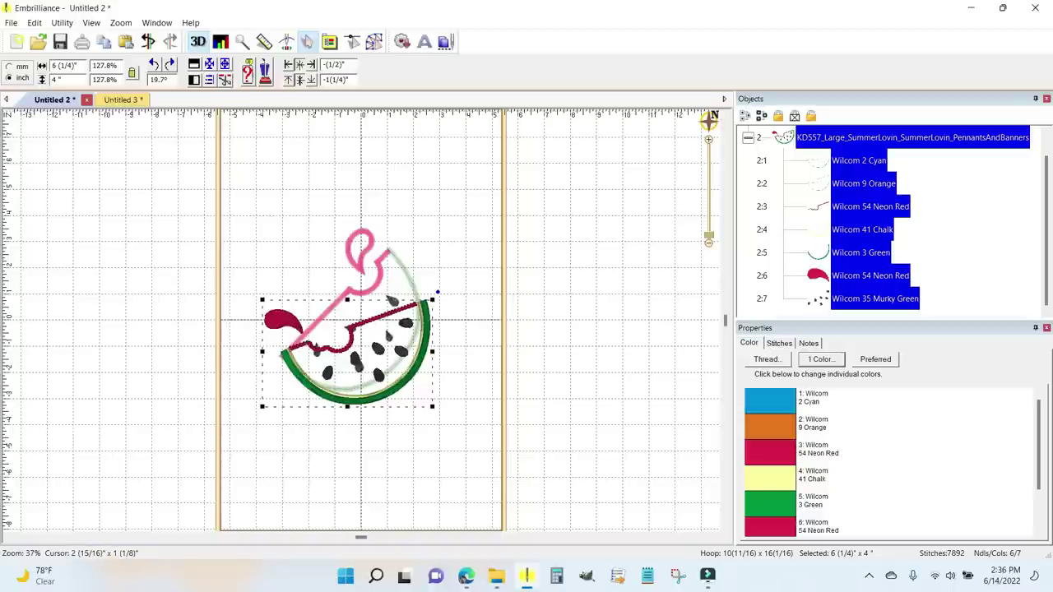
pyautogui.moveTo(437, 291); pyautogui.dragTo(408, 265)
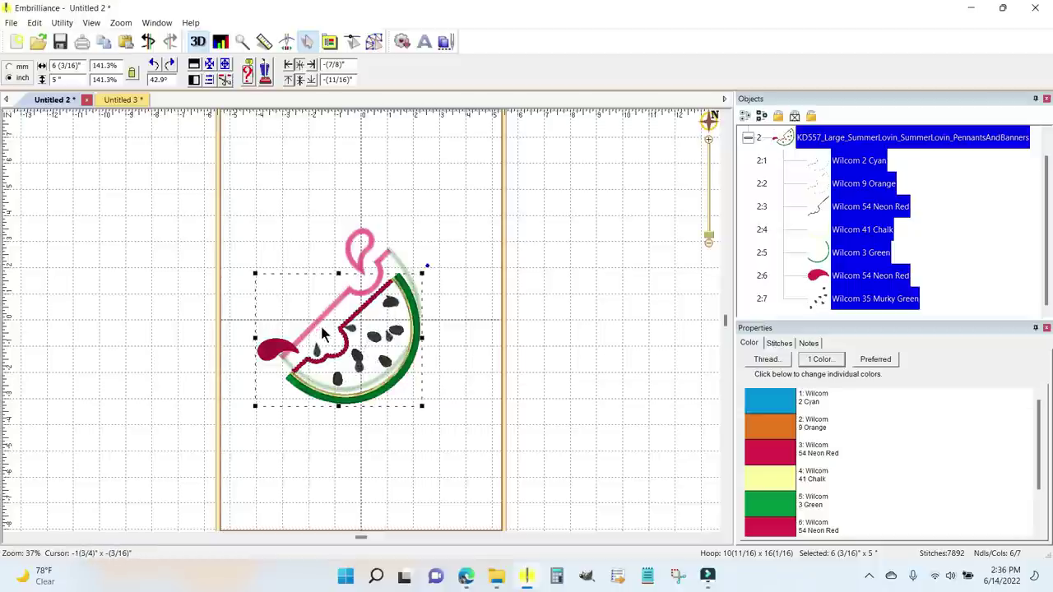
pyautogui.moveTo(376, 344); pyautogui.dragTo(368, 317)
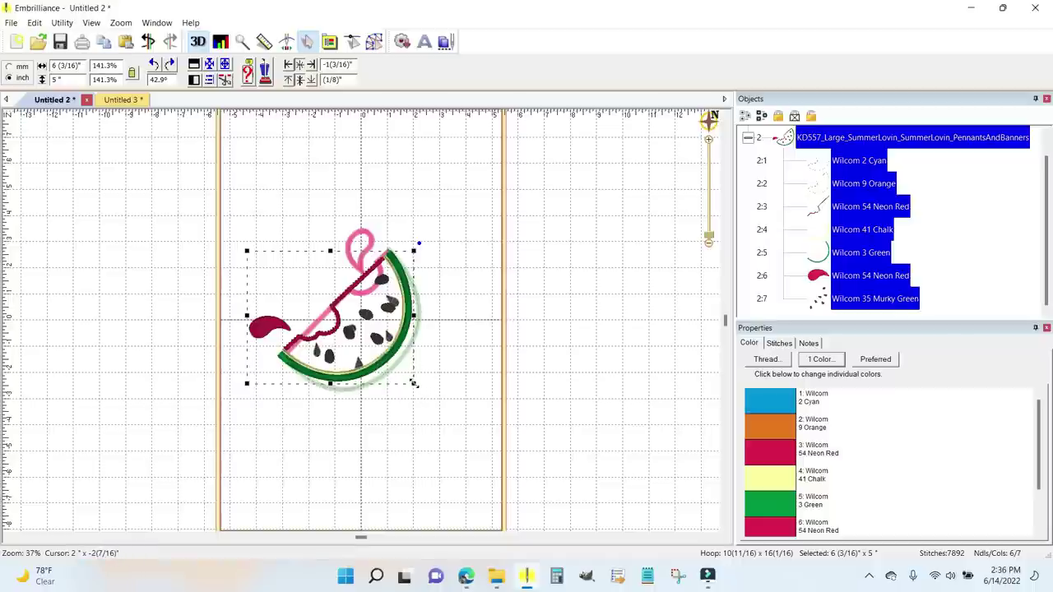
# Step: Enlarge the KD557 watermelon to about 150% and rotate it to about 45.5°, aligning its rind with the KD508 watermelon, and deselect it
pyautogui.moveTo(414, 383); pyautogui.dragTo(417, 386)
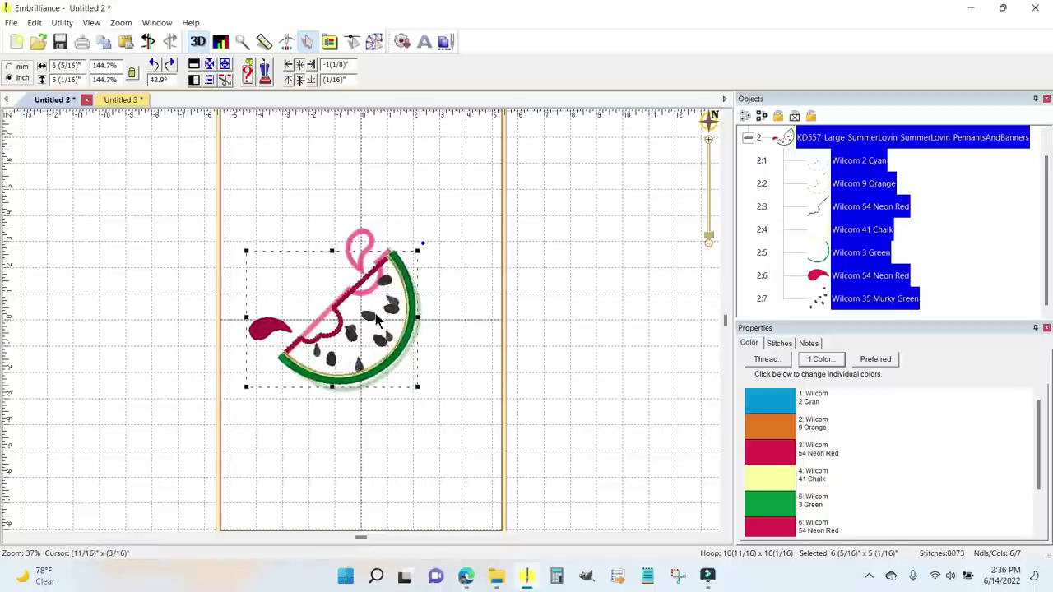
pyautogui.moveTo(366, 320); pyautogui.dragTo(366, 319)
pyautogui.moveTo(365, 319); pyautogui.dragTo(364, 321)
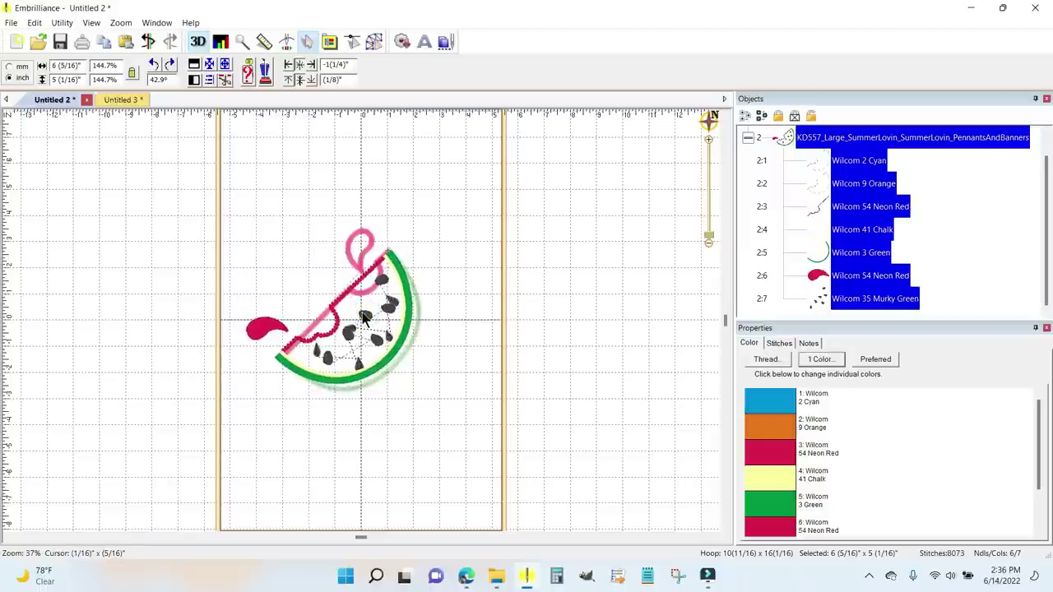
pyautogui.moveTo(414, 386); pyautogui.dragTo(417, 388)
pyautogui.moveTo(422, 242); pyautogui.dragTo(421, 238)
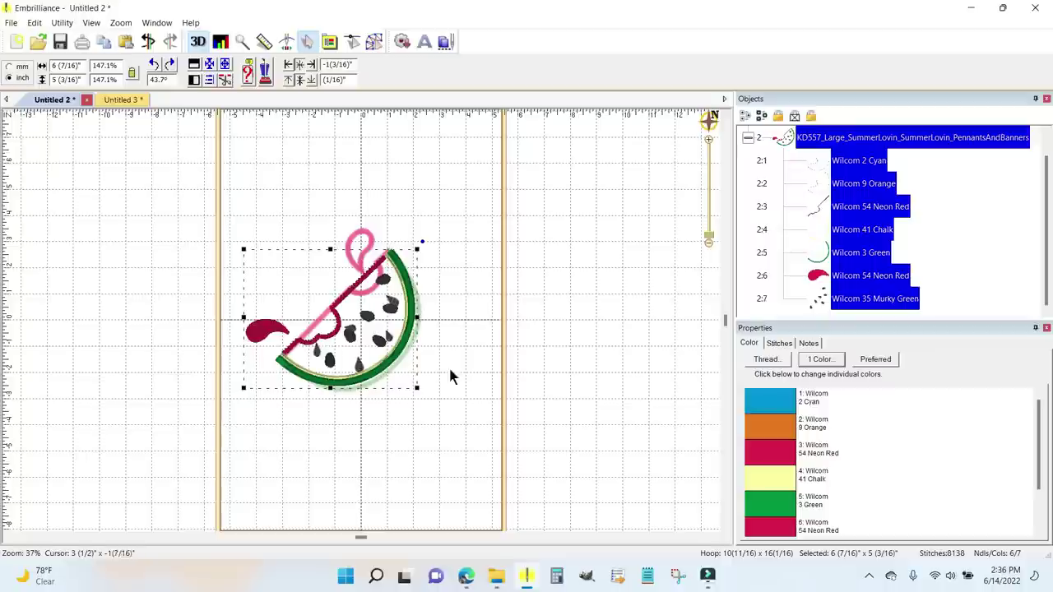
pyautogui.moveTo(418, 389); pyautogui.dragTo(421, 392)
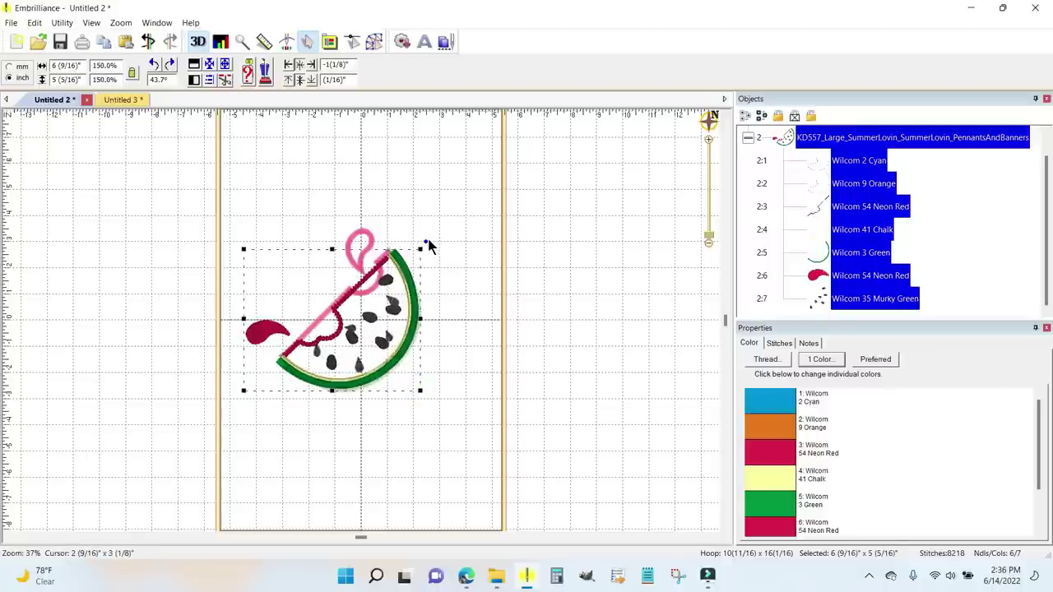
pyautogui.moveTo(427, 241); pyautogui.dragTo(424, 239)
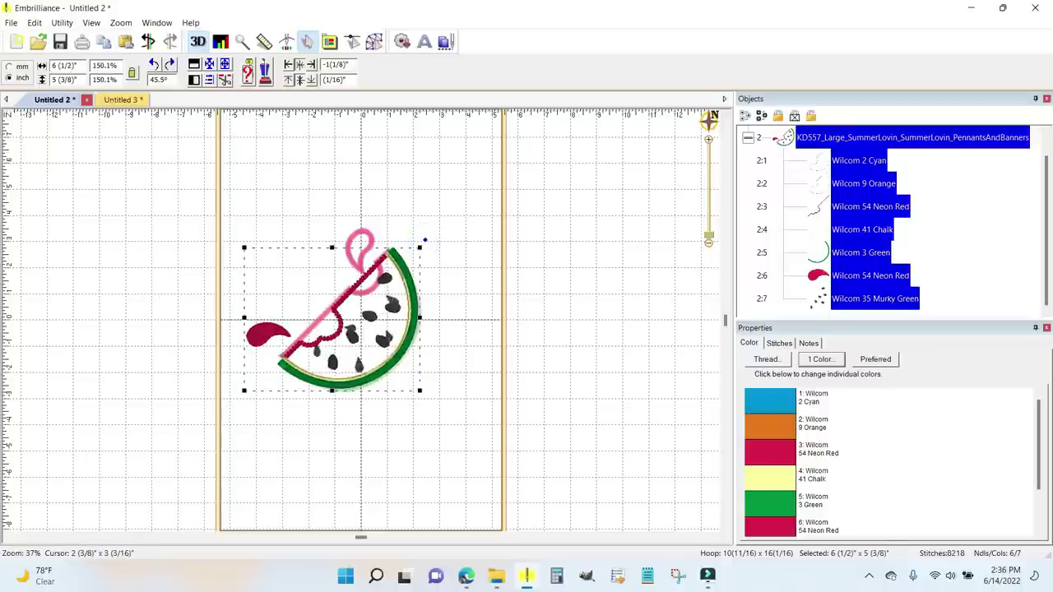
pyautogui.click(456, 304)
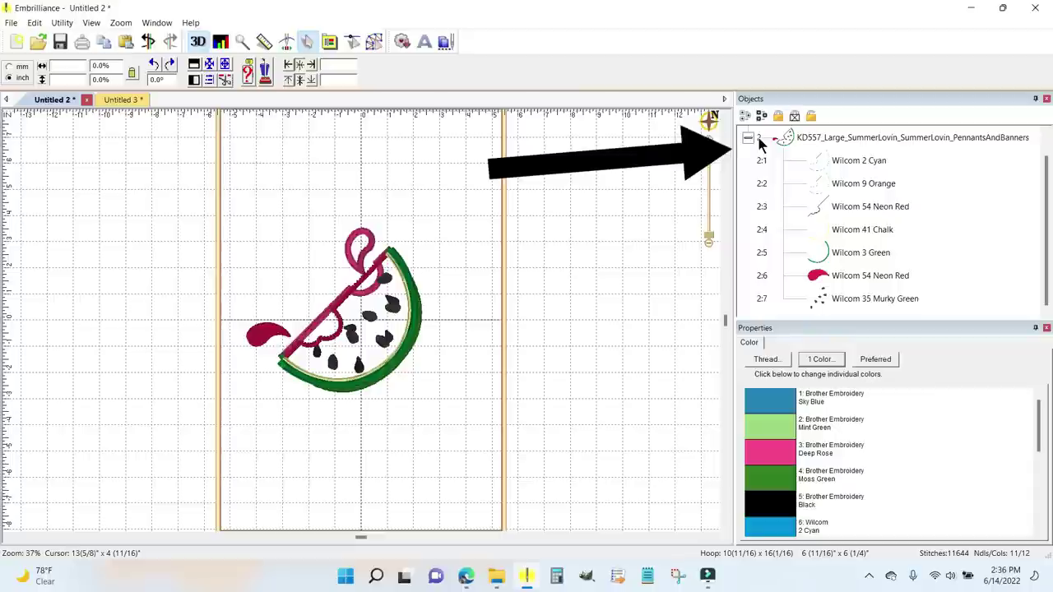
# Step: Delete the KD508_Watermelon design from the Untitled 2 page, keeping only the KD557 watermelon
pyautogui.click(802, 139)
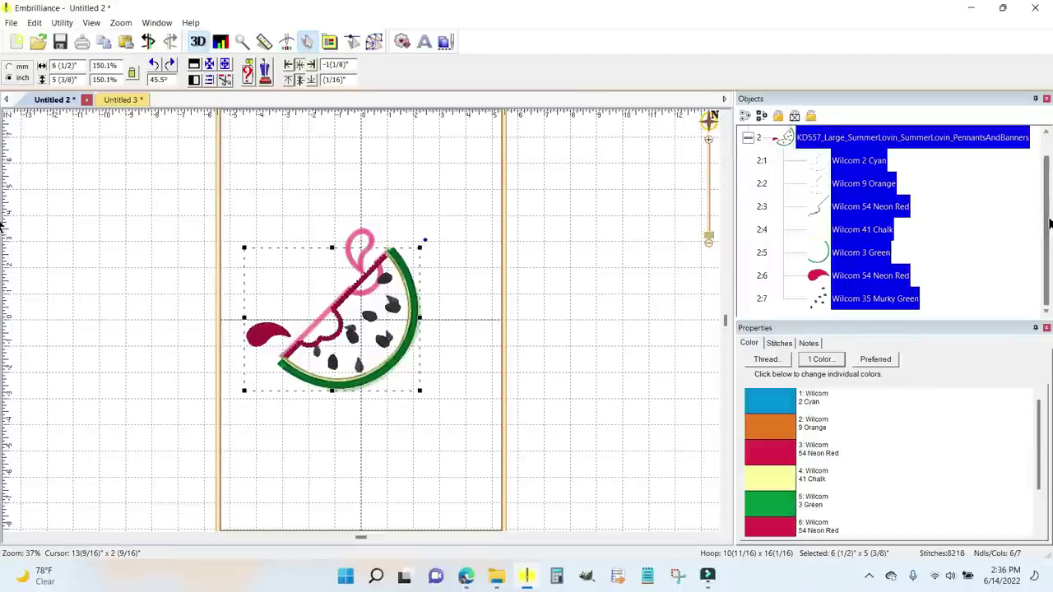
pyautogui.moveTo(1042, 220); pyautogui.dragTo(1043, 179)
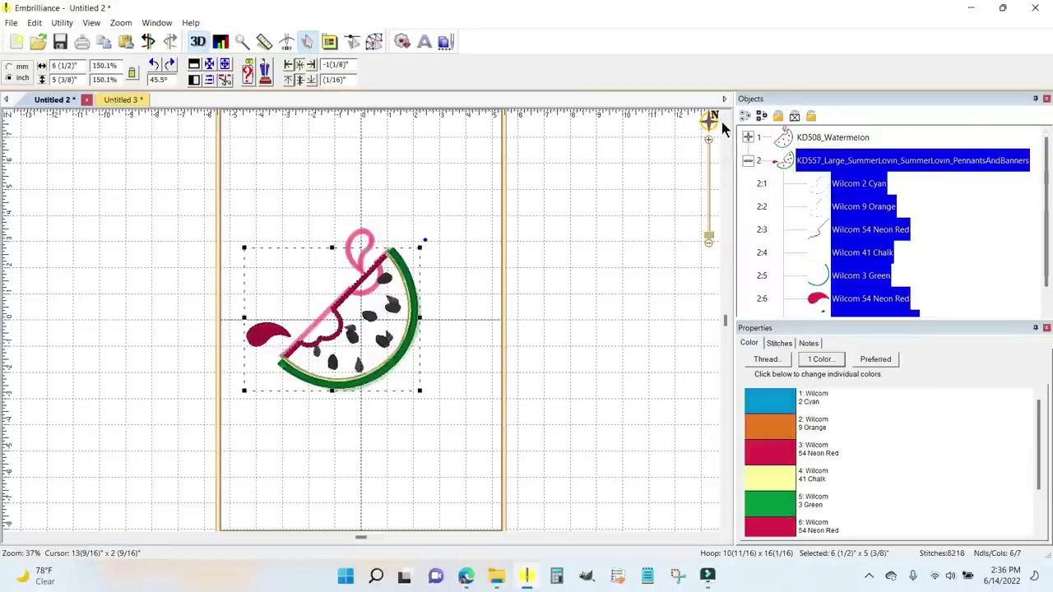
pyautogui.click(810, 137)
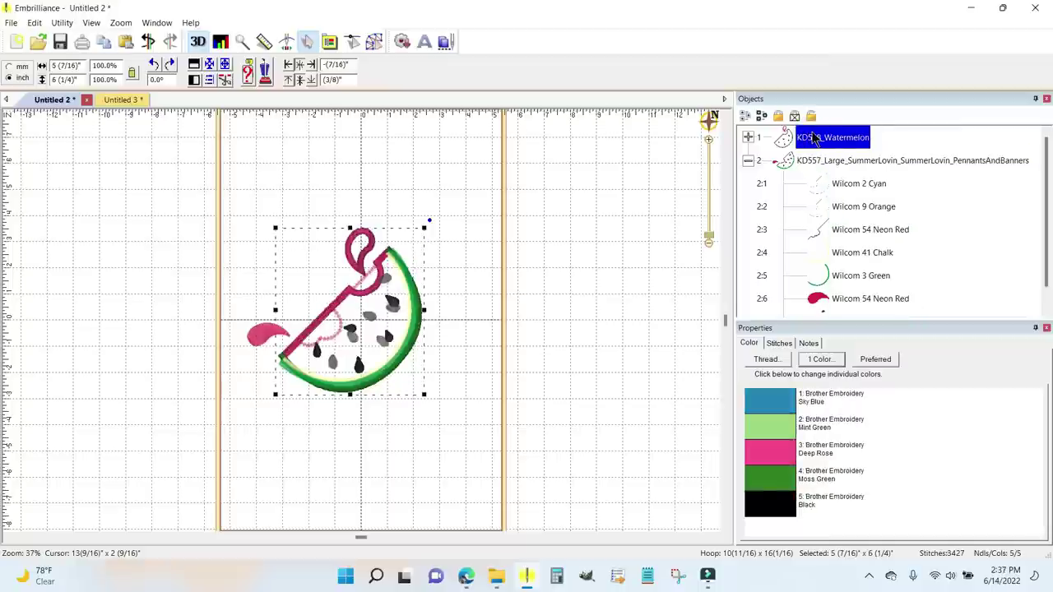
pyautogui.press('Delete')
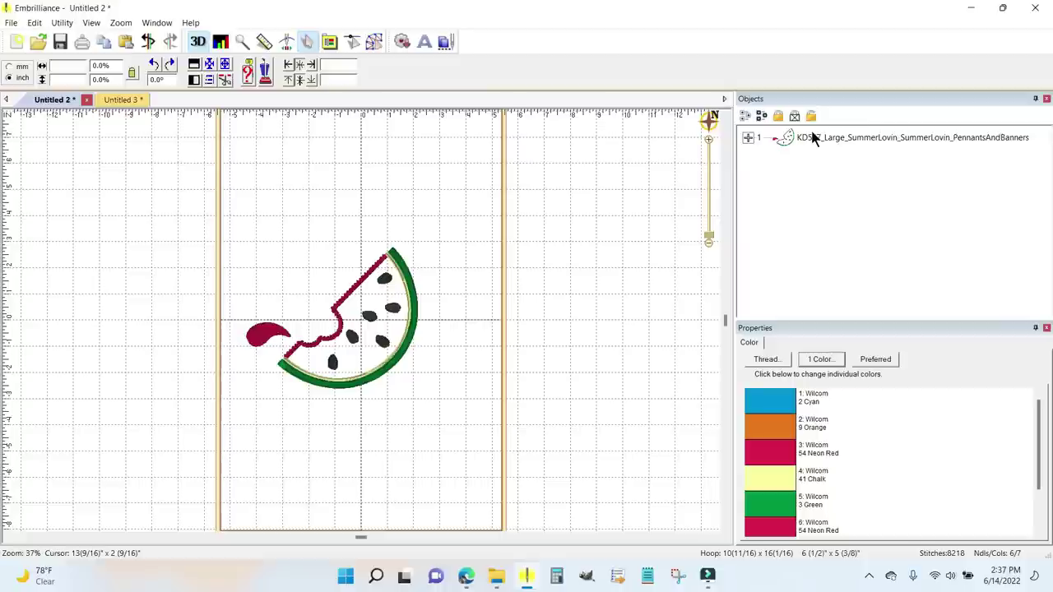
# Step: Add a lettering object to the watermelon page and set its font to DBJJSummerPlayhouse 1 Inch
pyautogui.click(424, 41)
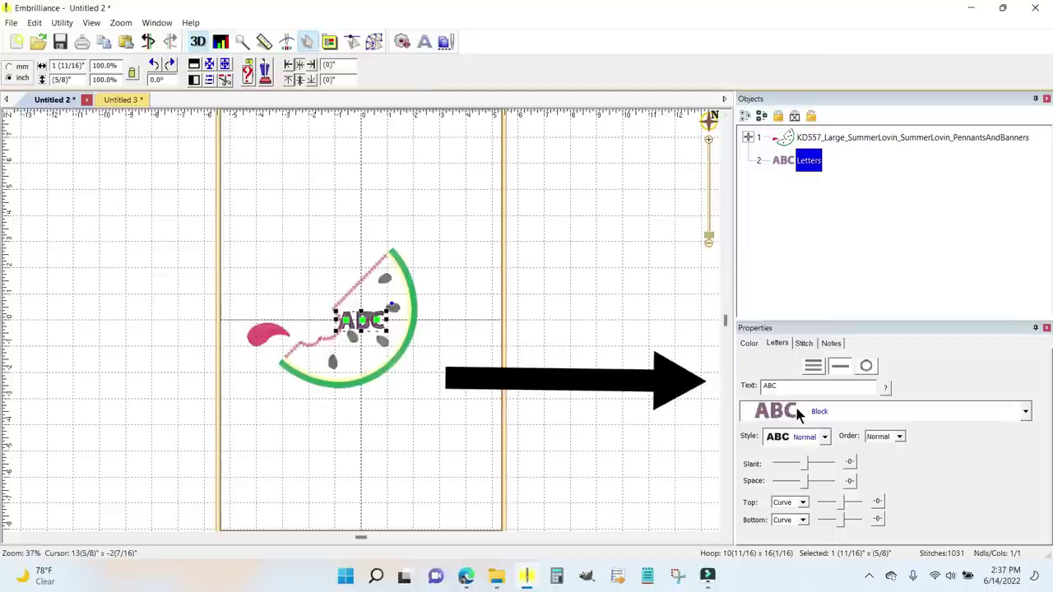
pyautogui.click(1026, 413)
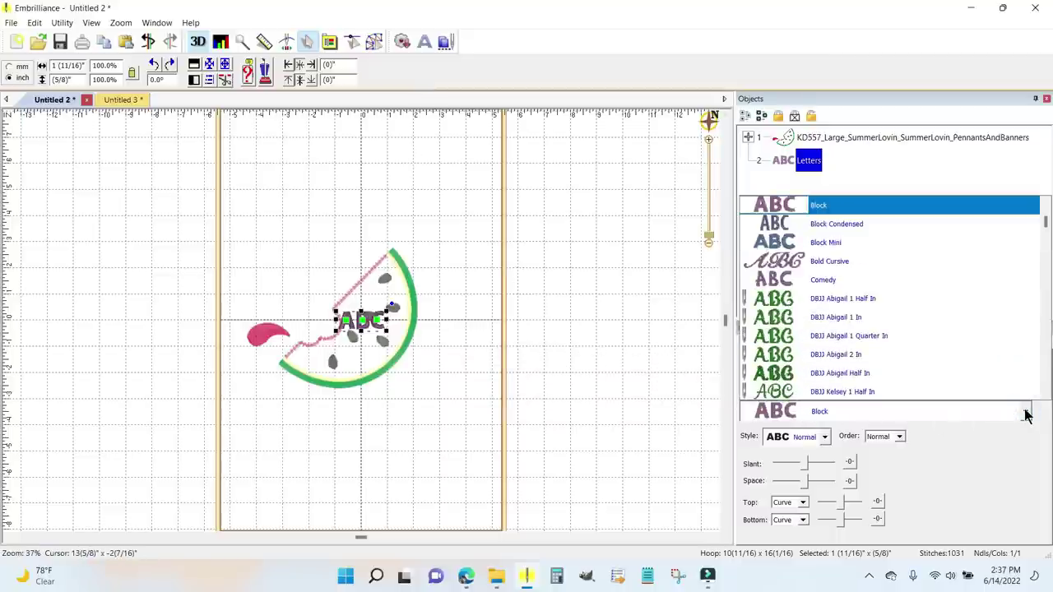
pyautogui.scroll(-4, 912, 308)
pyautogui.scroll(-5, 911, 311)
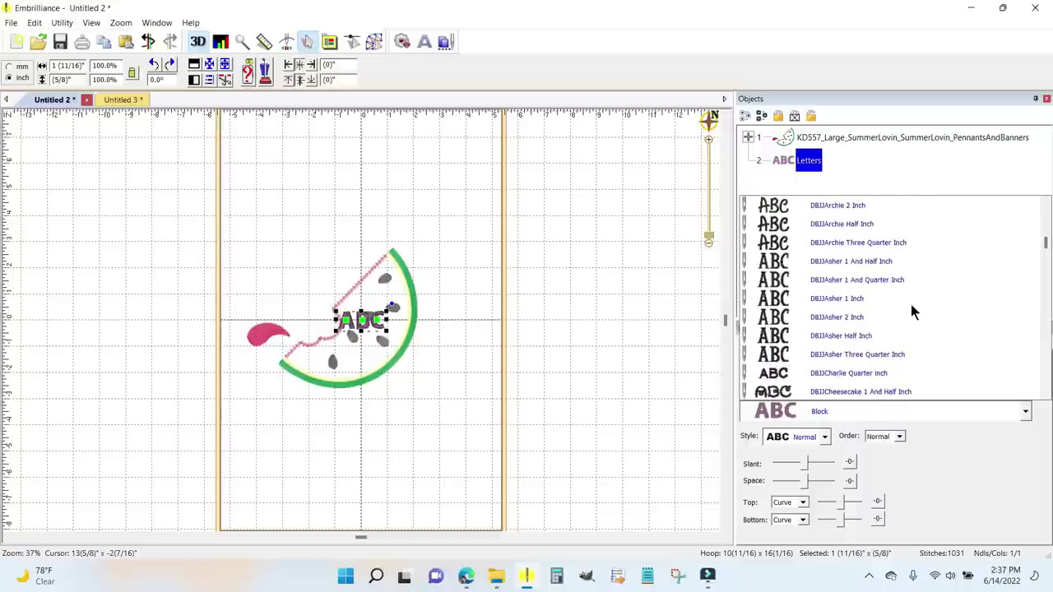
pyautogui.scroll(-10, 909, 304)
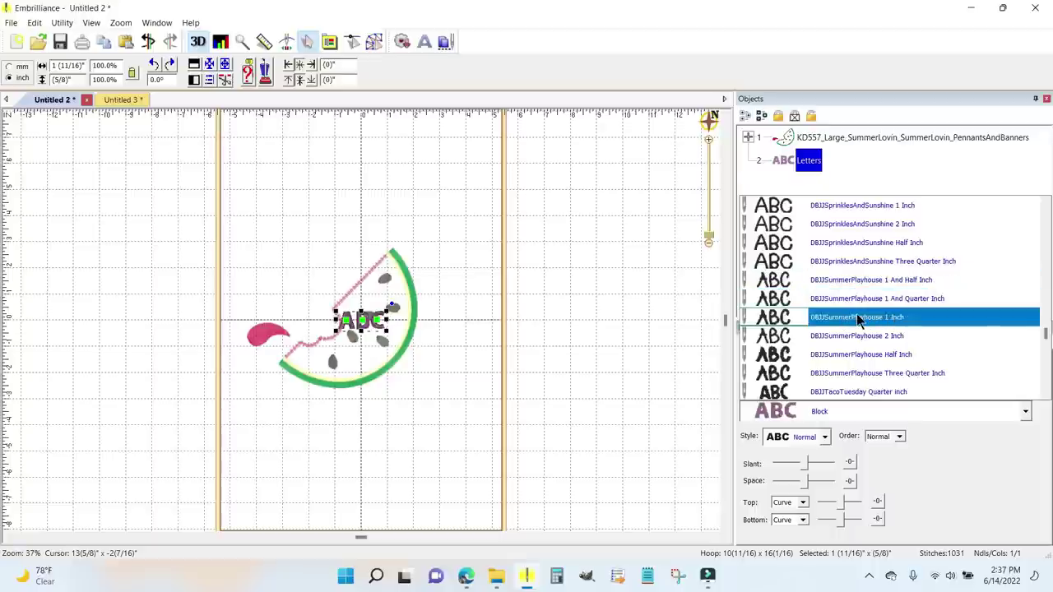
pyautogui.click(857, 317)
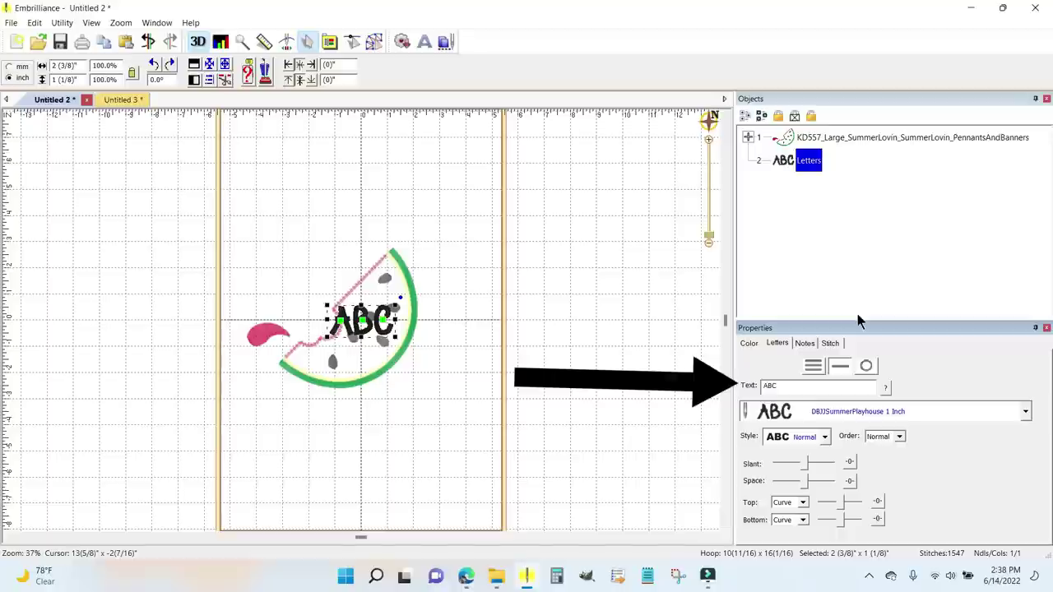
# Step: Change the lettering to "Summer Lovin'!", move it just below the watermelon, and deselect it
pyautogui.moveTo(785, 386); pyautogui.dragTo(727, 395)
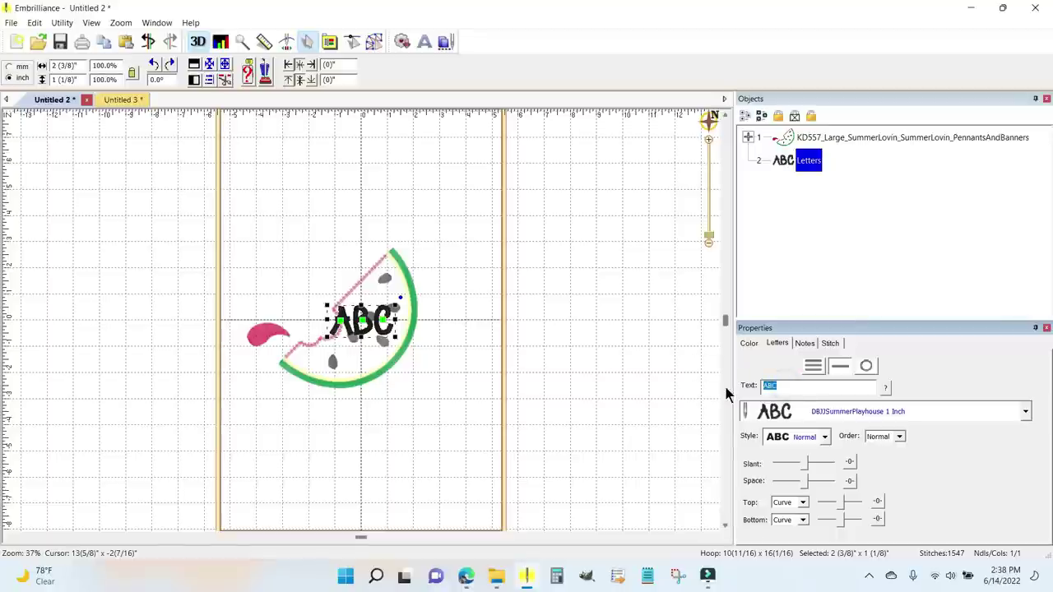
pyautogui.write("Summer Lovin'!")
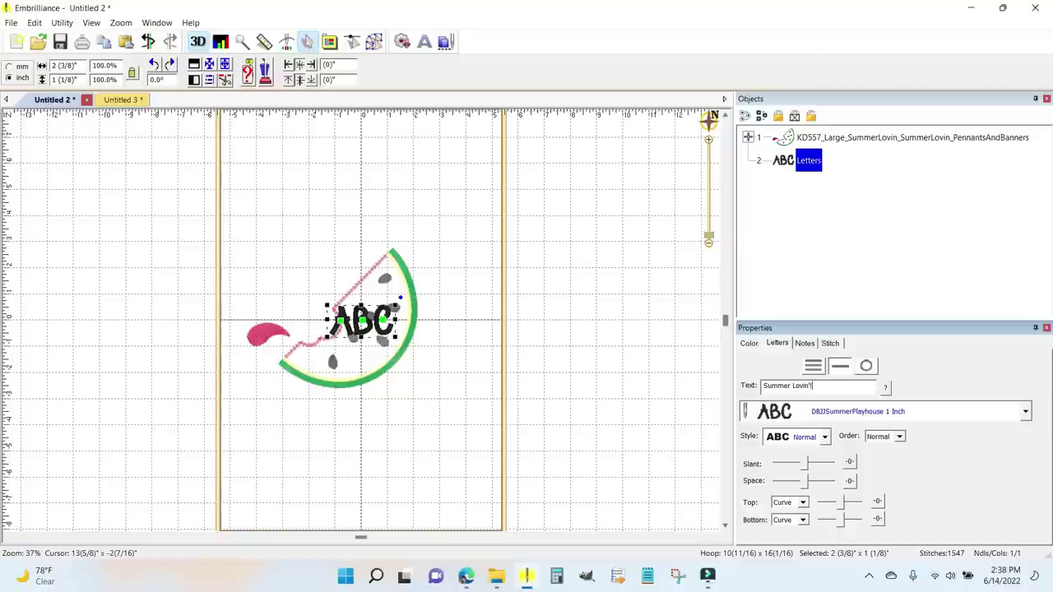
pyautogui.press('Return')
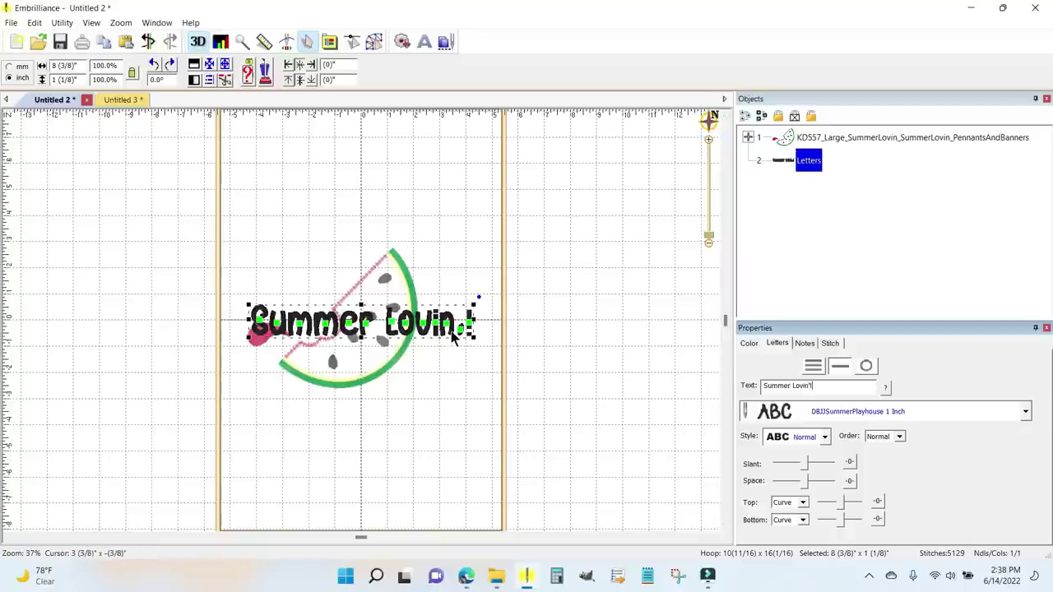
pyautogui.moveTo(455, 342); pyautogui.dragTo(458, 436)
pyautogui.click(461, 459)
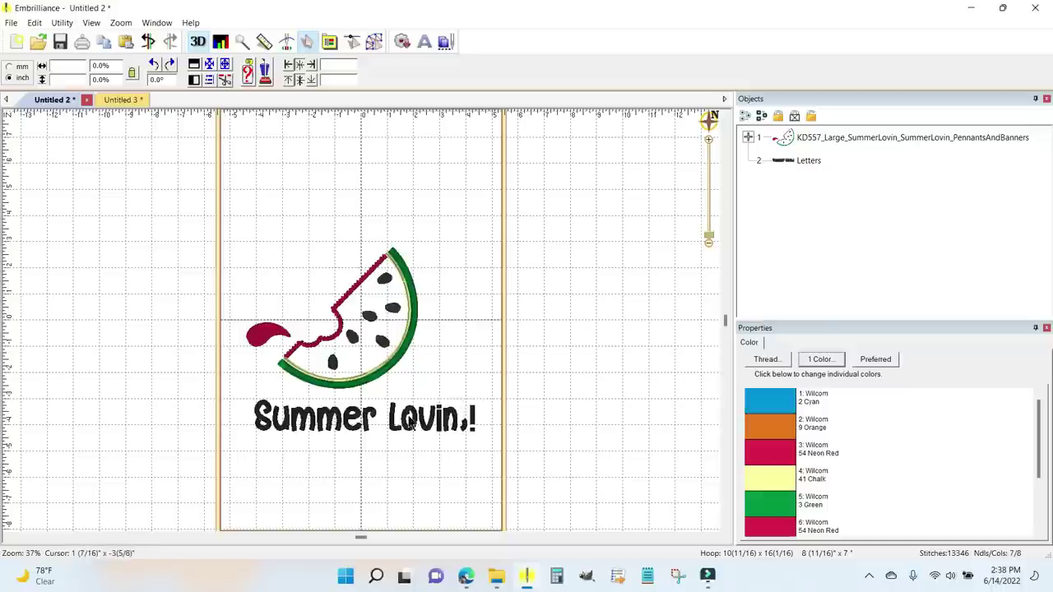
# Step: Raise the apostrophe in the straight lettering to the top of the "n" and rotate it about 19.4°
pyautogui.click(462, 423)
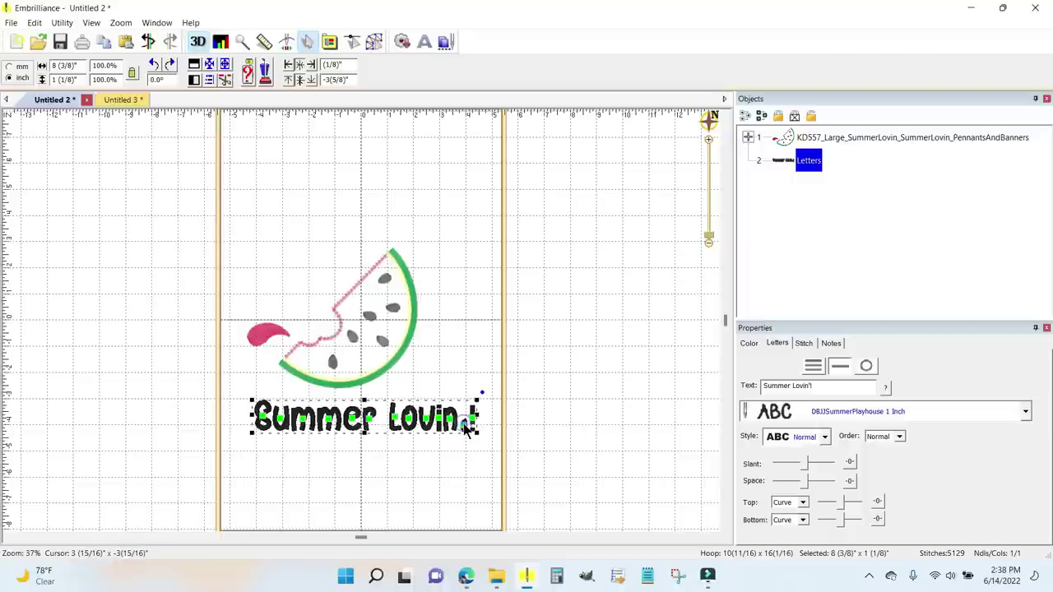
pyautogui.click(466, 423)
pyautogui.moveTo(466, 422); pyautogui.dragTo(461, 401)
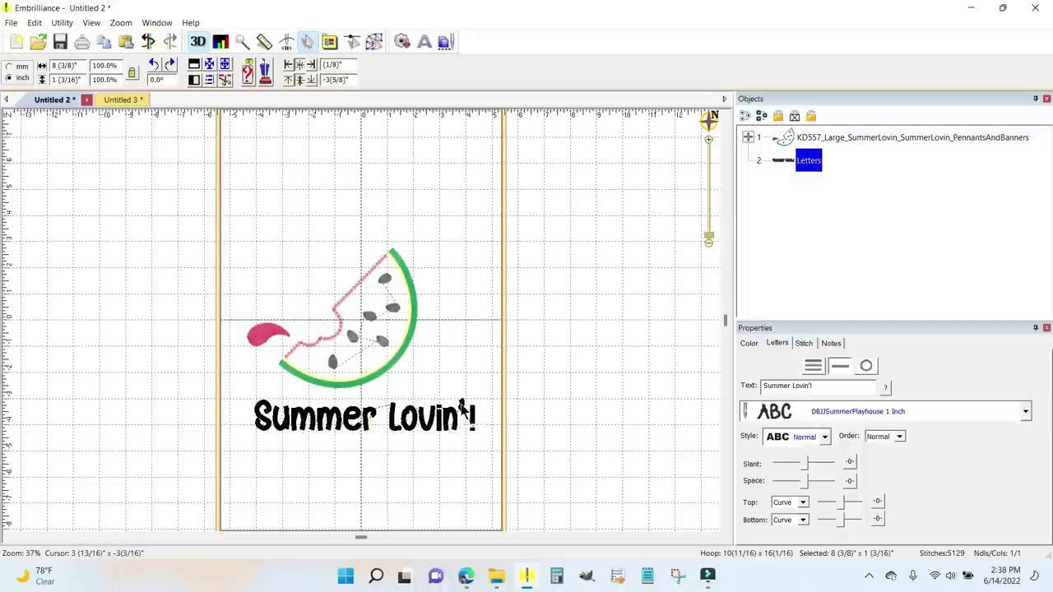
pyautogui.click(462, 405)
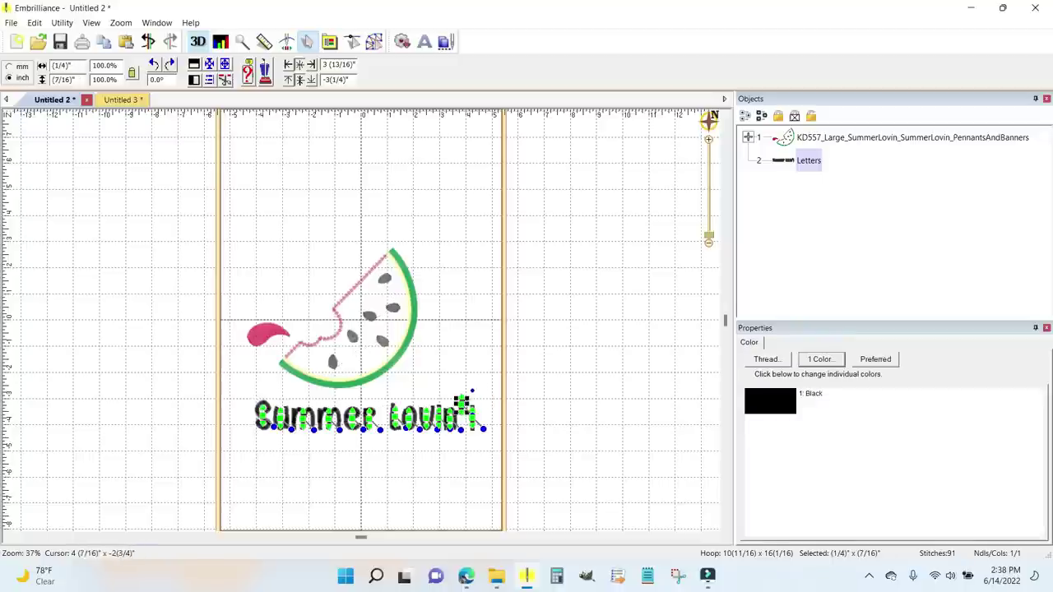
pyautogui.moveTo(462, 403); pyautogui.dragTo(463, 391)
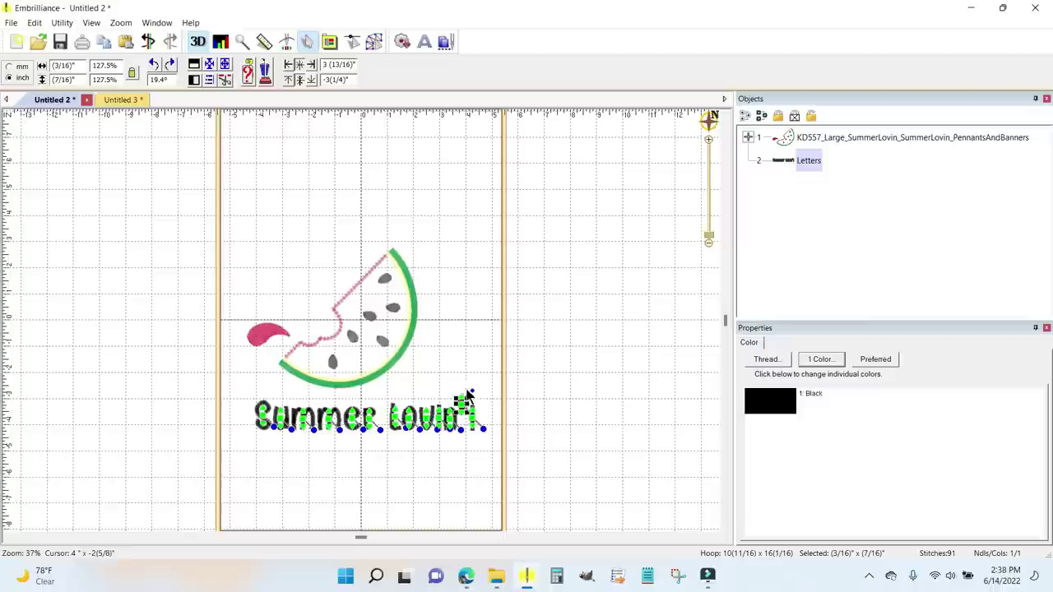
pyautogui.scroll(2, 520, 380)
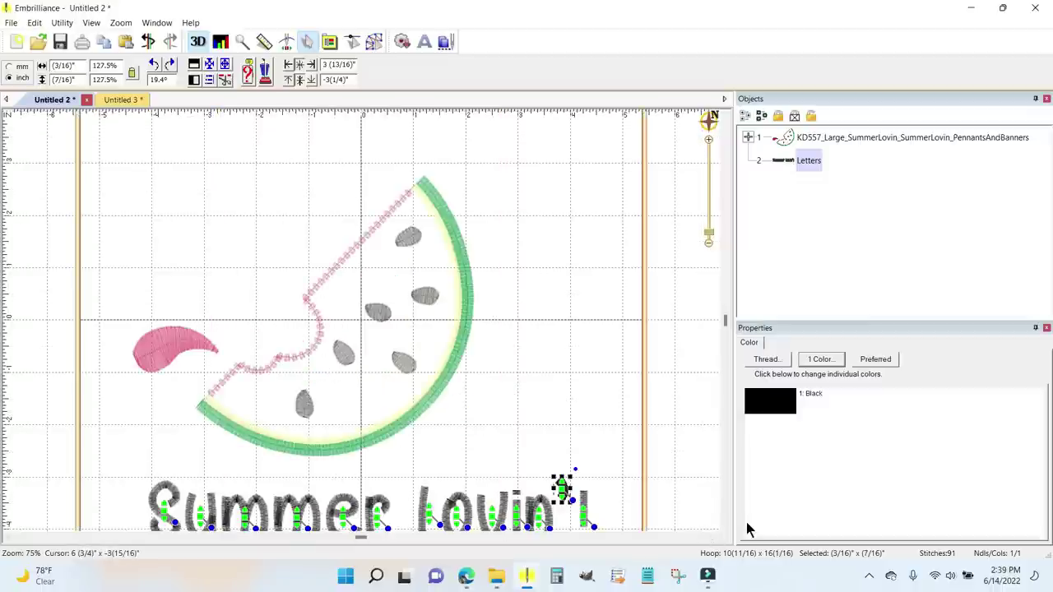
pyautogui.scroll(-2, 723, 525)
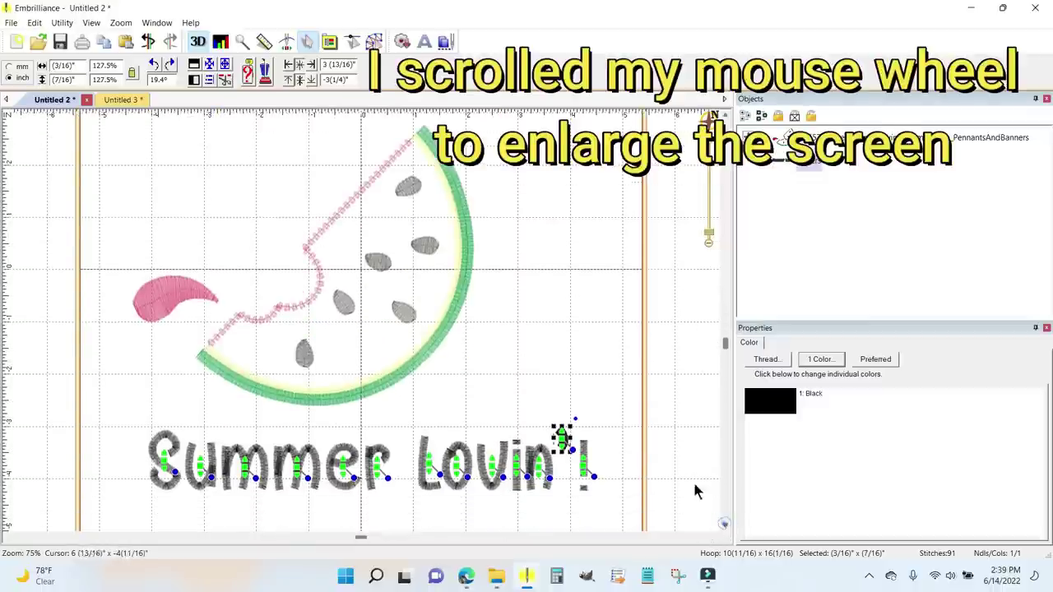
pyautogui.click(599, 437)
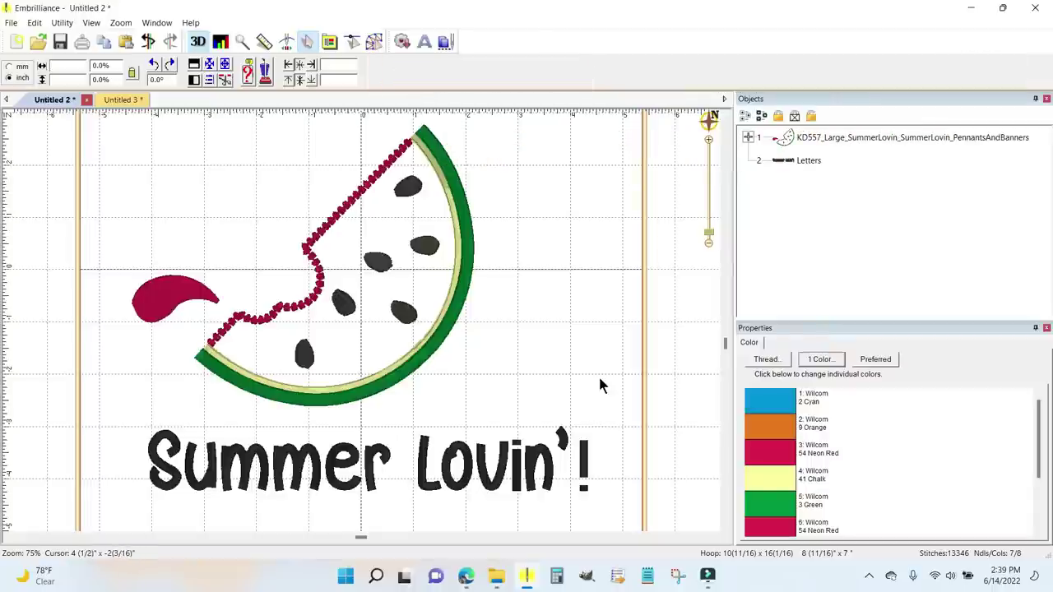
# Step: Convert the "Summer Lovin'!" lettering to circular text placed on the bottom of the circle
pyautogui.click(804, 161)
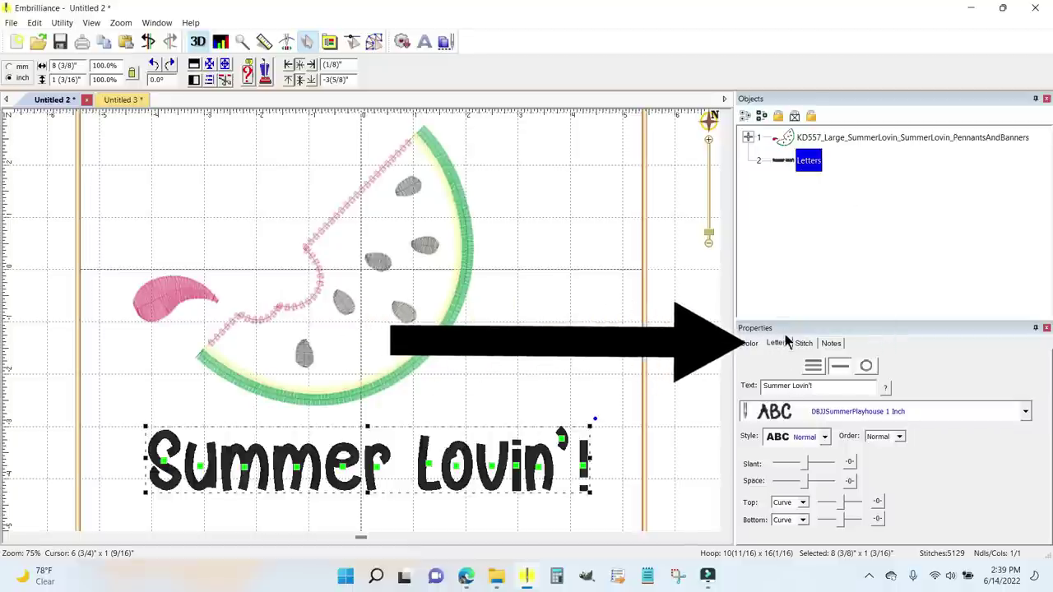
pyautogui.click(865, 368)
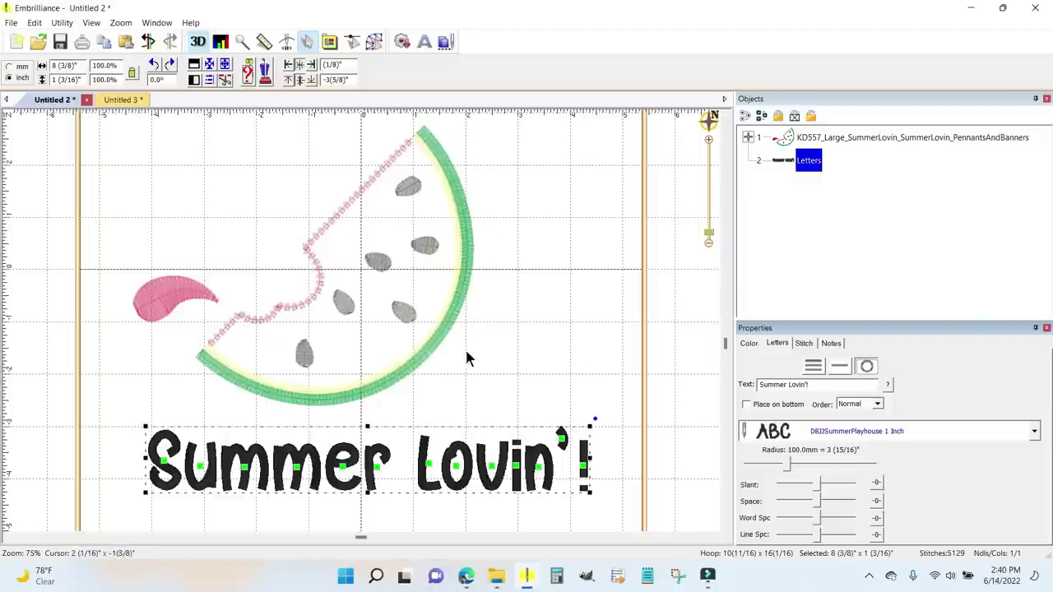
pyautogui.click(746, 405)
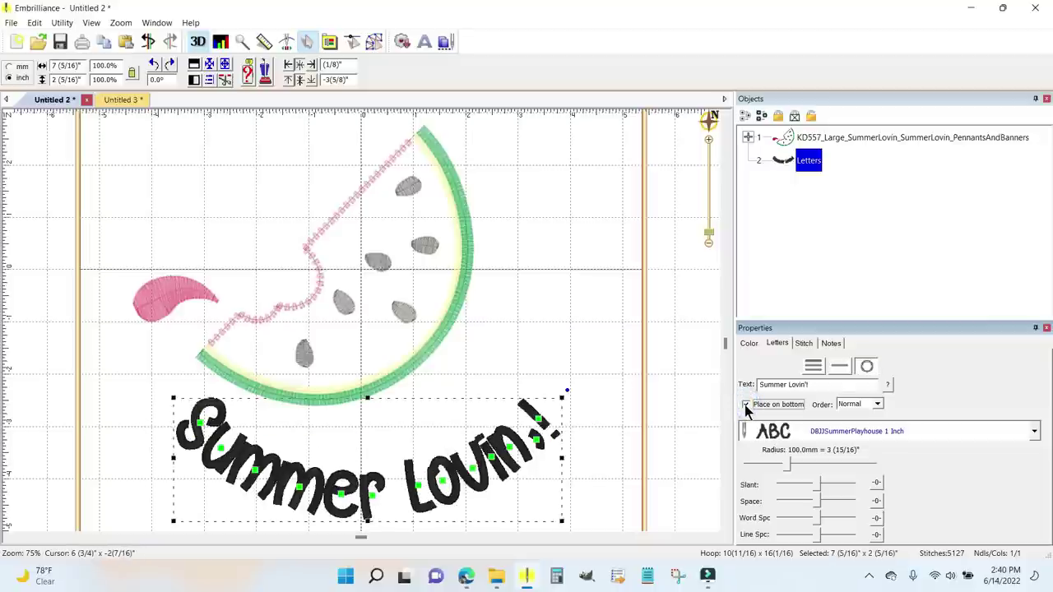
pyautogui.click(746, 405)
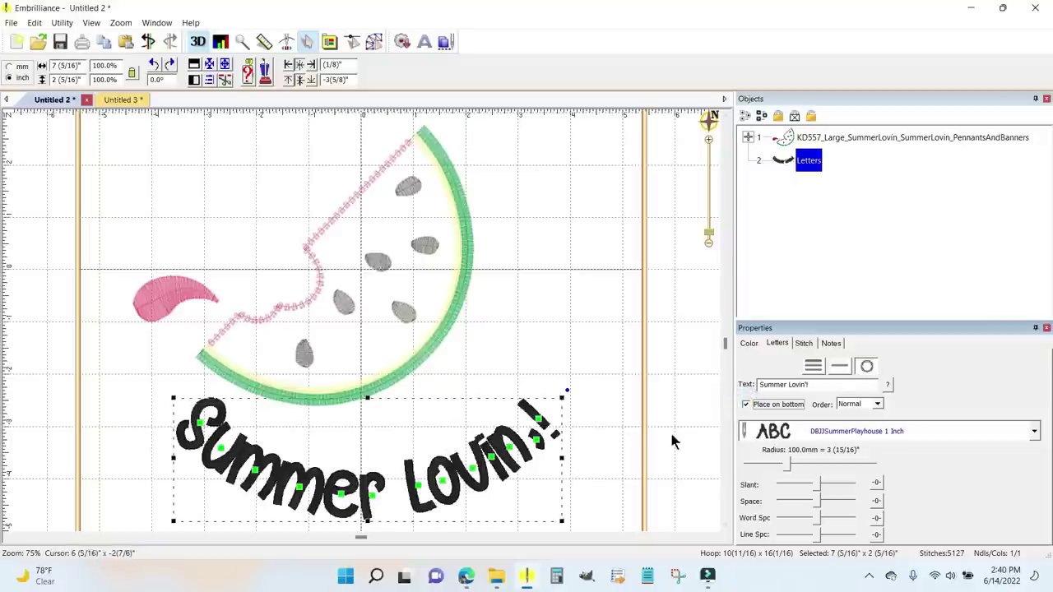
# Step: Move the curved lettering outside the lower-right rind of the watermelon and rotate it to about 38.4°
pyautogui.click(385, 511)
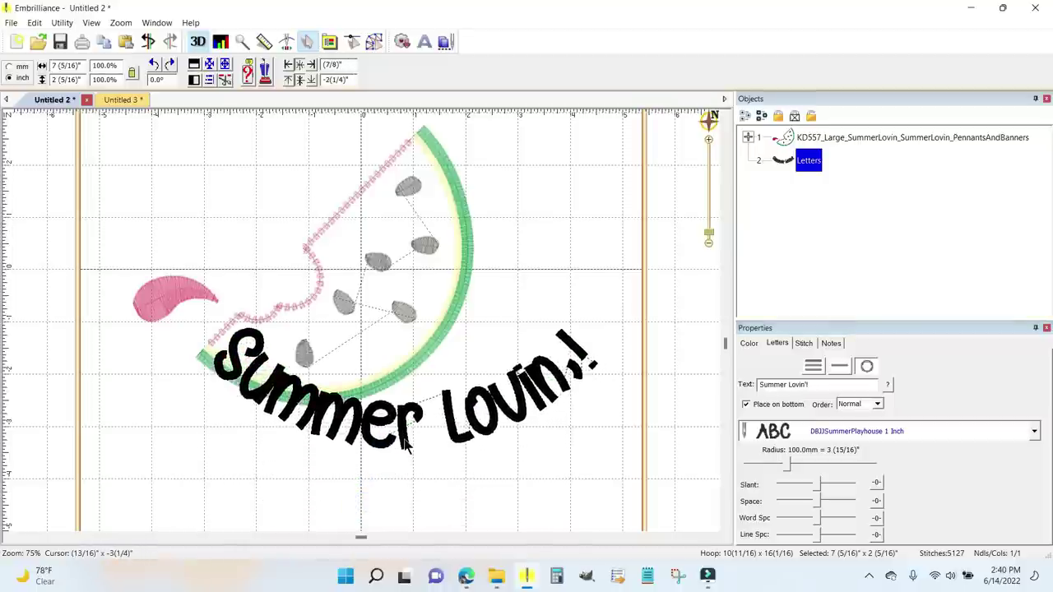
pyautogui.moveTo(604, 320); pyautogui.dragTo(562, 183)
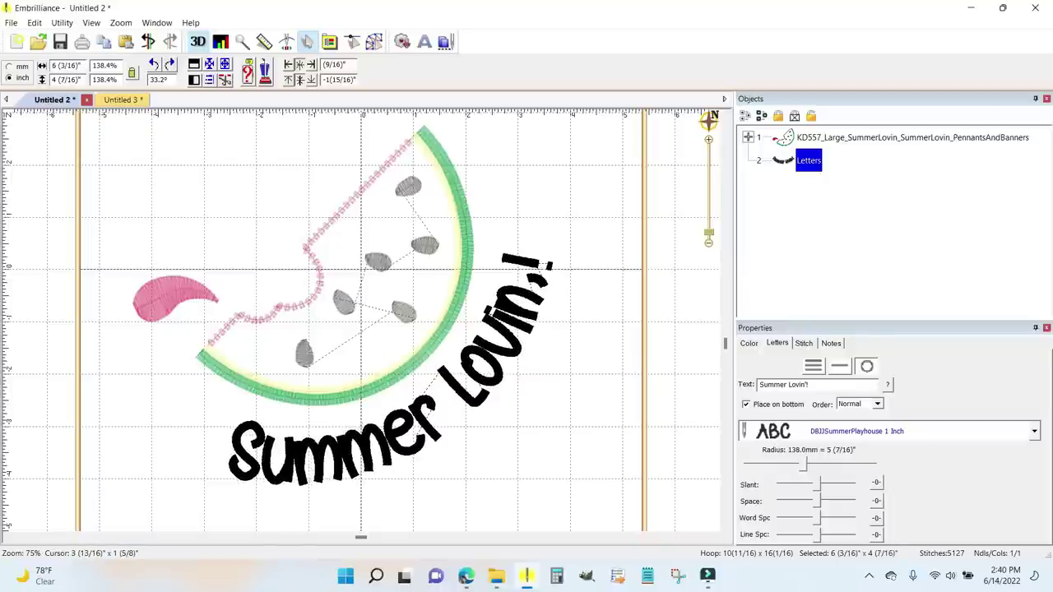
pyautogui.moveTo(479, 409); pyautogui.dragTo(495, 386)
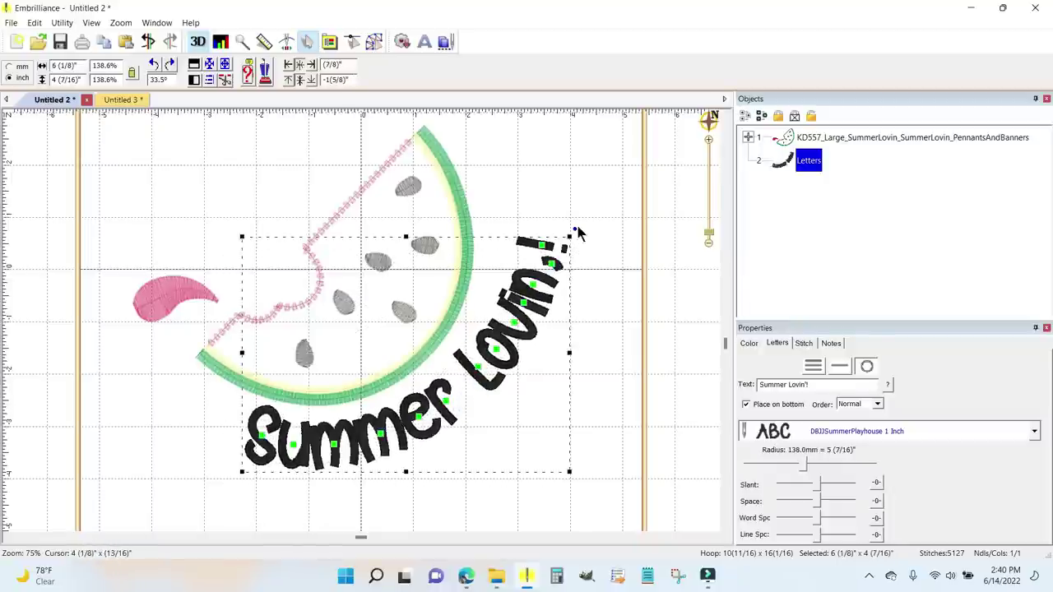
pyautogui.moveTo(574, 228); pyautogui.dragTo(563, 221)
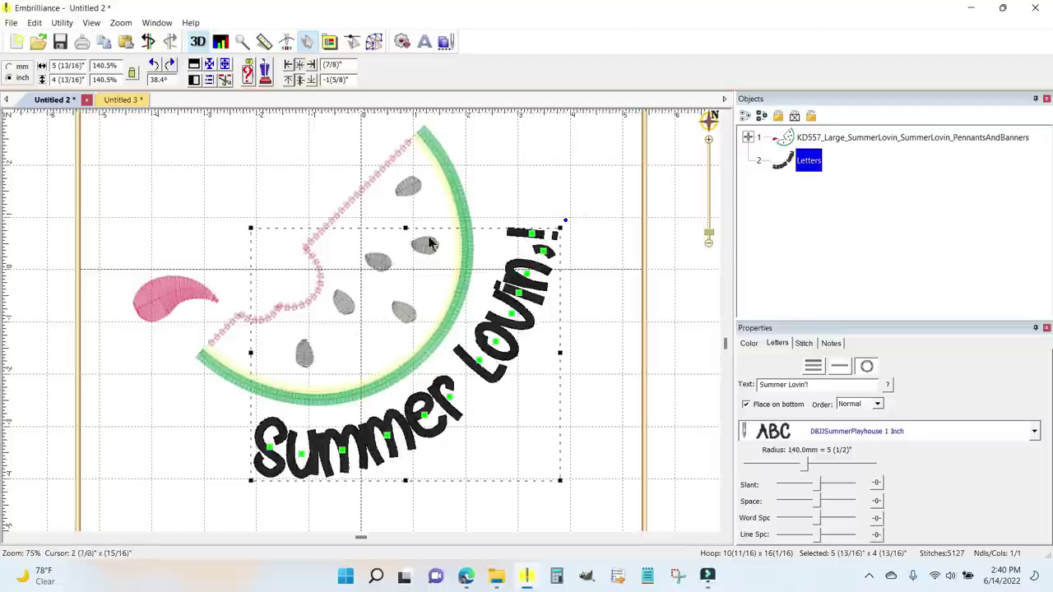
# Step: Shrink the curved lettering to about 134% and rotate it to about 40.4°, fitting it closer along the rind, and deselect it
pyautogui.moveTo(249, 227); pyautogui.dragTo(265, 239)
pyautogui.moveTo(497, 390); pyautogui.dragTo(491, 378)
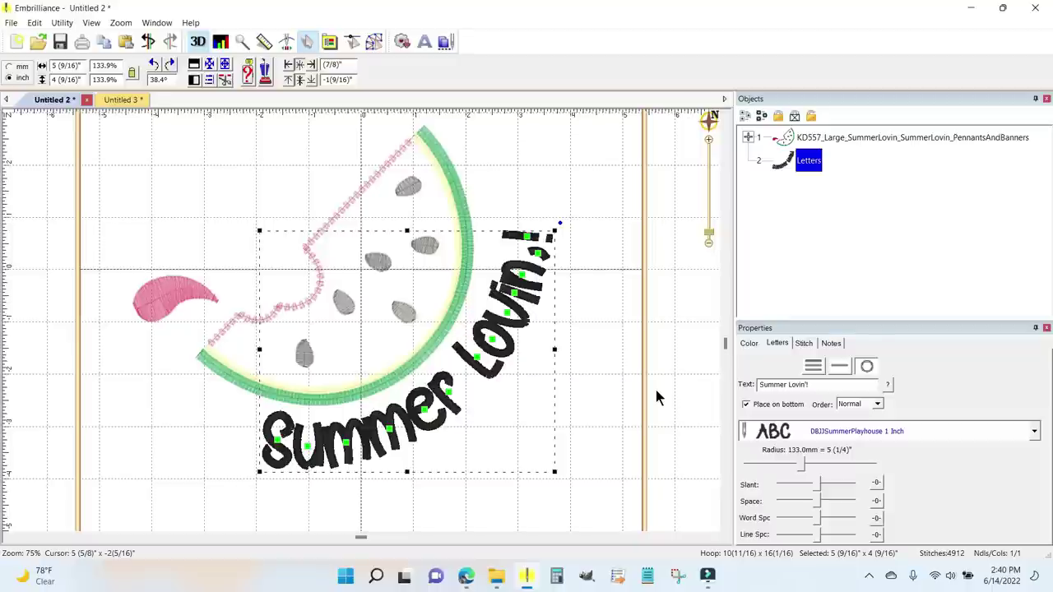
pyautogui.moveTo(559, 222); pyautogui.dragTo(557, 220)
pyautogui.click(596, 279)
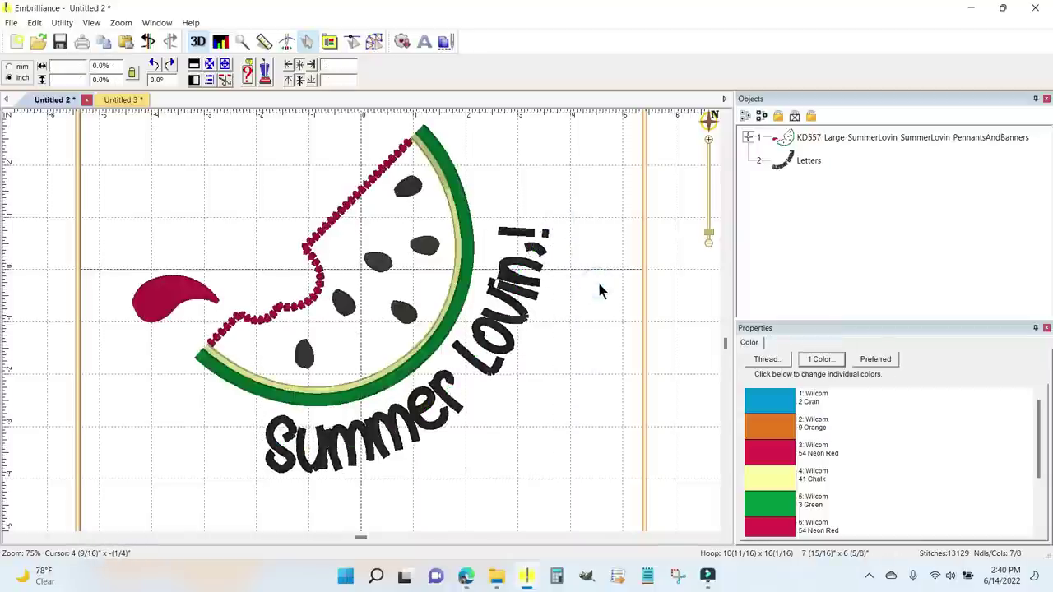
# Step: Move the apostrophe in the curved lettering inward to the top of the "n", rotate it slightly counterclockwise, and deselect it
pyautogui.scroll(-1, 597, 280)
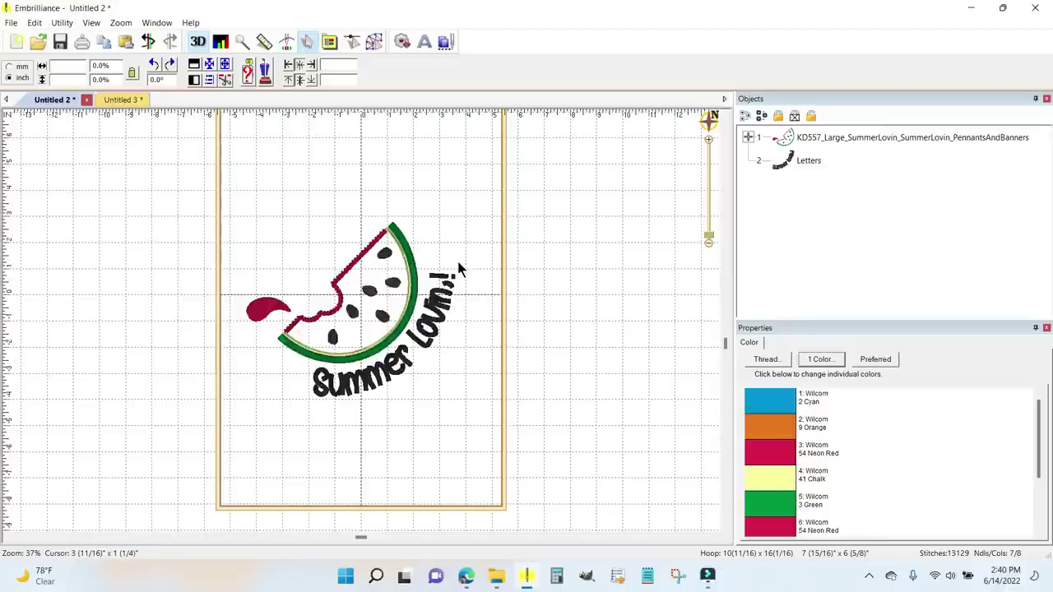
pyautogui.scroll(1, 454, 280)
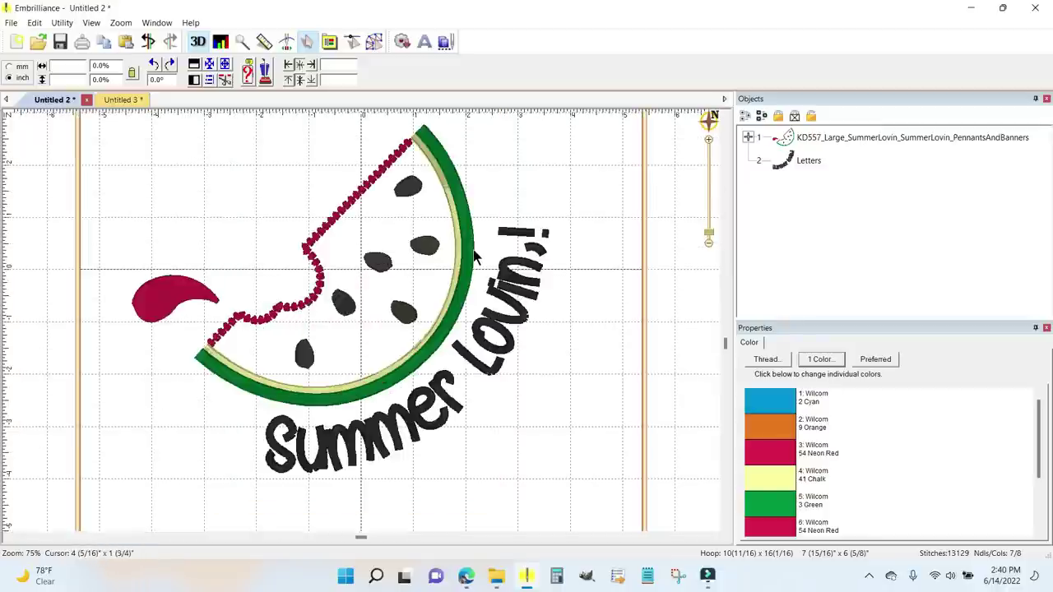
pyautogui.click(536, 251)
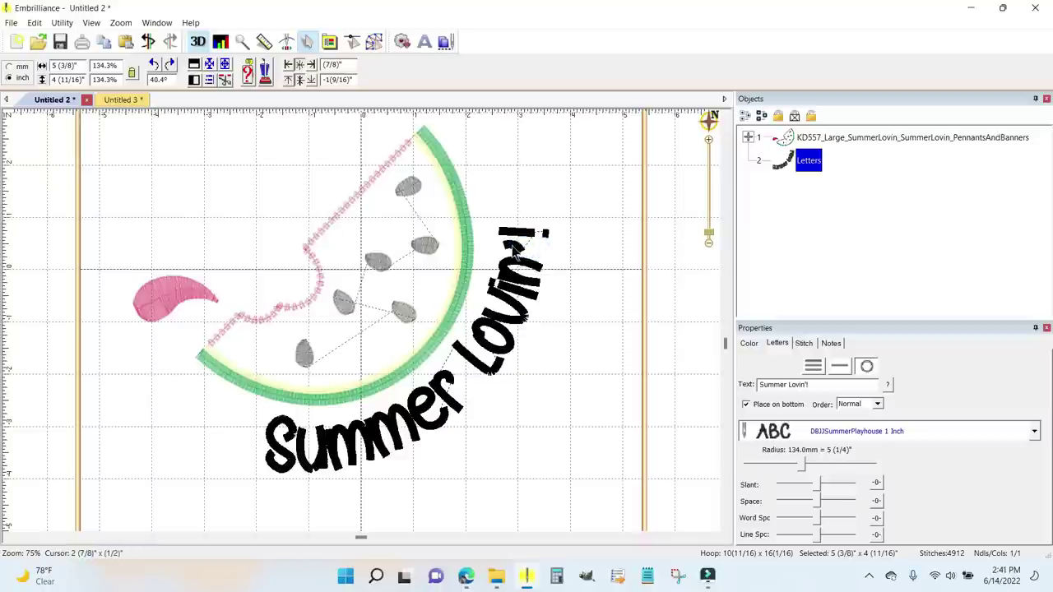
pyautogui.click(506, 251)
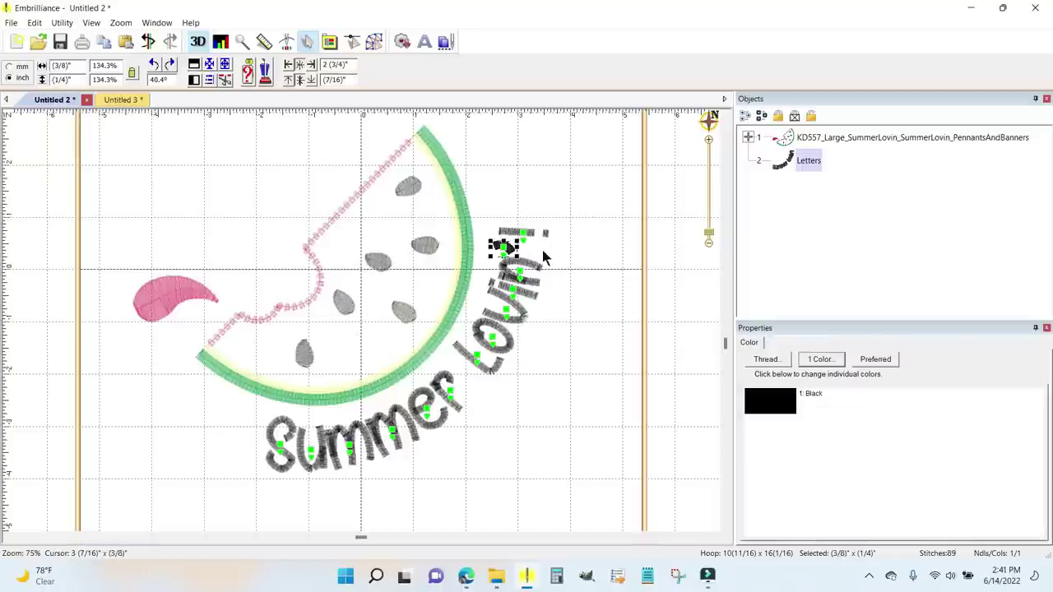
pyautogui.scroll(2, 609, 231)
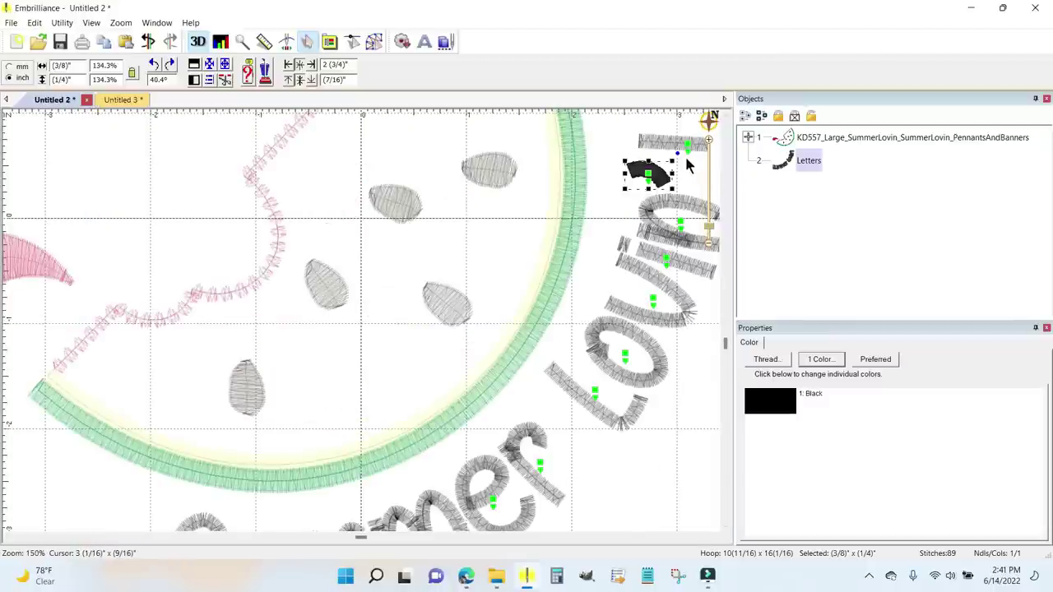
pyautogui.moveTo(679, 152); pyautogui.dragTo(667, 132)
pyautogui.click(692, 401)
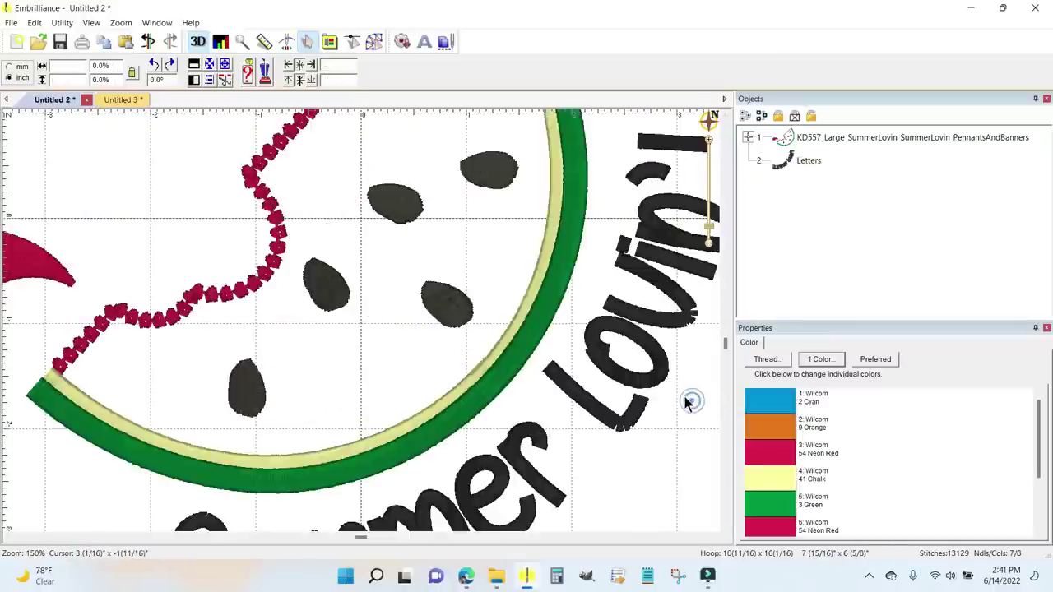
pyautogui.scroll(-2, 686, 402)
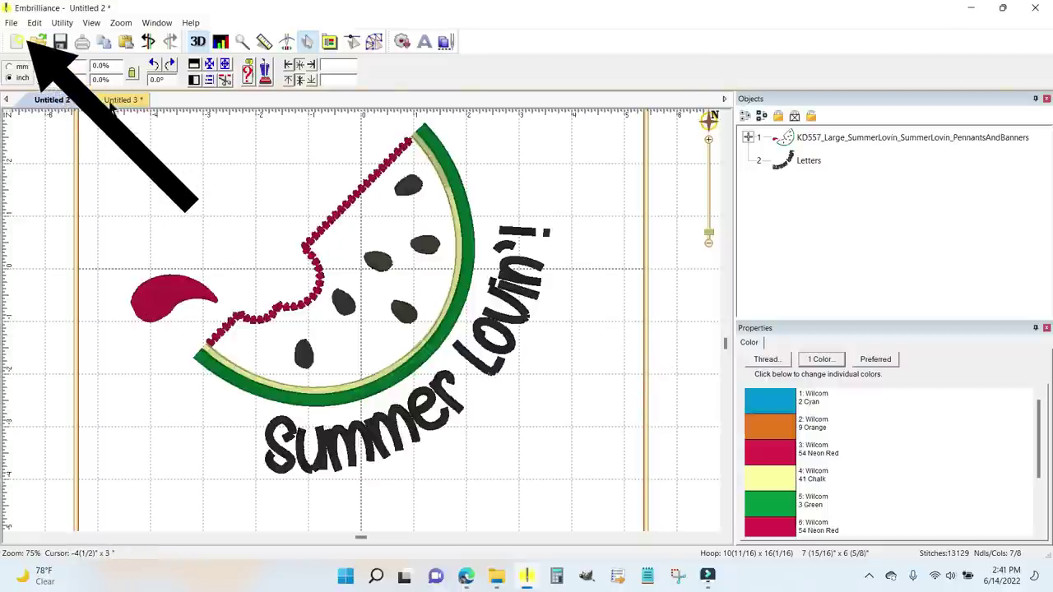
# Step: Start saving the watermelon design as a new stitch file and choose the Cuties-TableToppers folder as its location
pyautogui.click(10, 22)
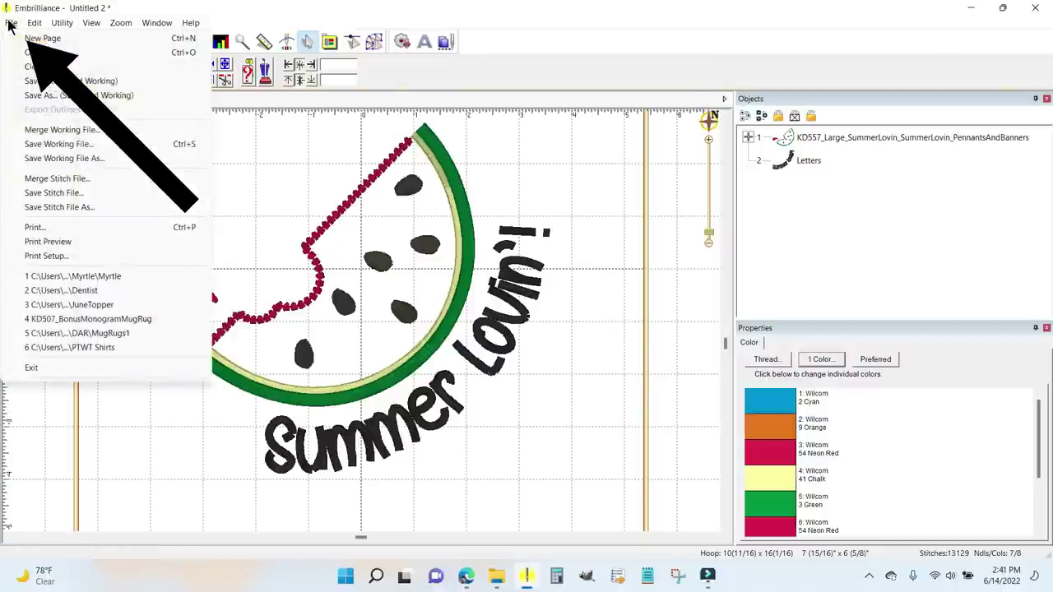
pyautogui.click(47, 209)
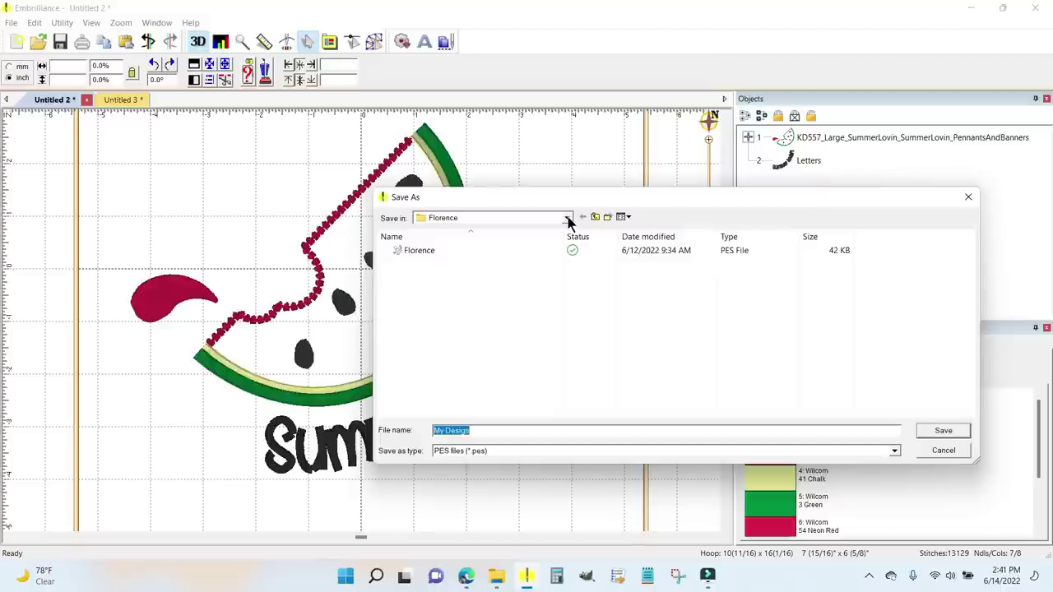
pyautogui.click(568, 218)
pyautogui.click(457, 360)
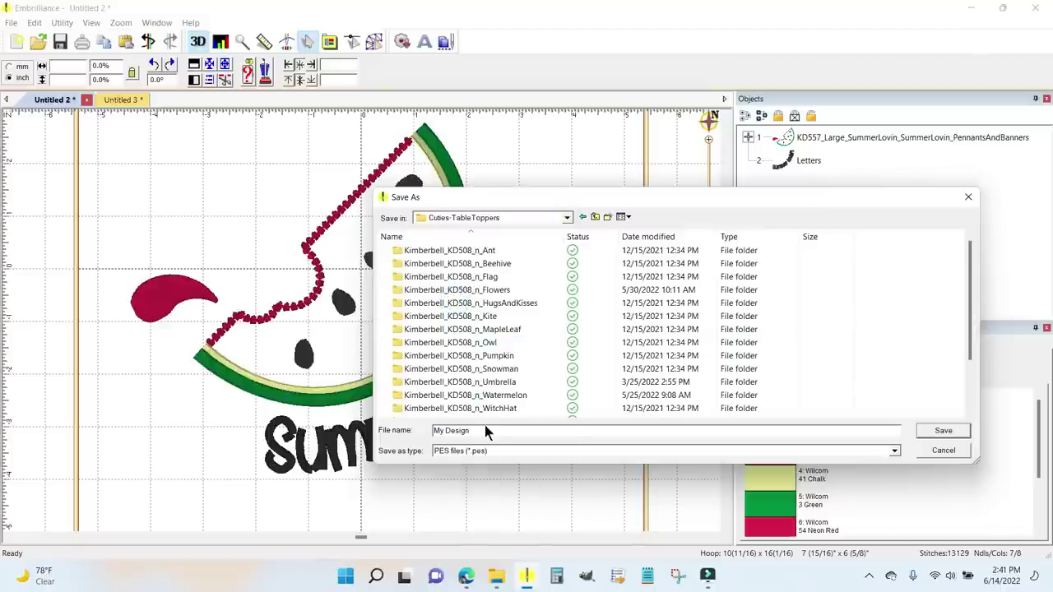
# Step: Name the stitch file JuneSummerLovin, keep the PES (*.pes) file type, and save it
pyautogui.moveTo(483, 430); pyautogui.dragTo(382, 432)
pyautogui.write('Ju')
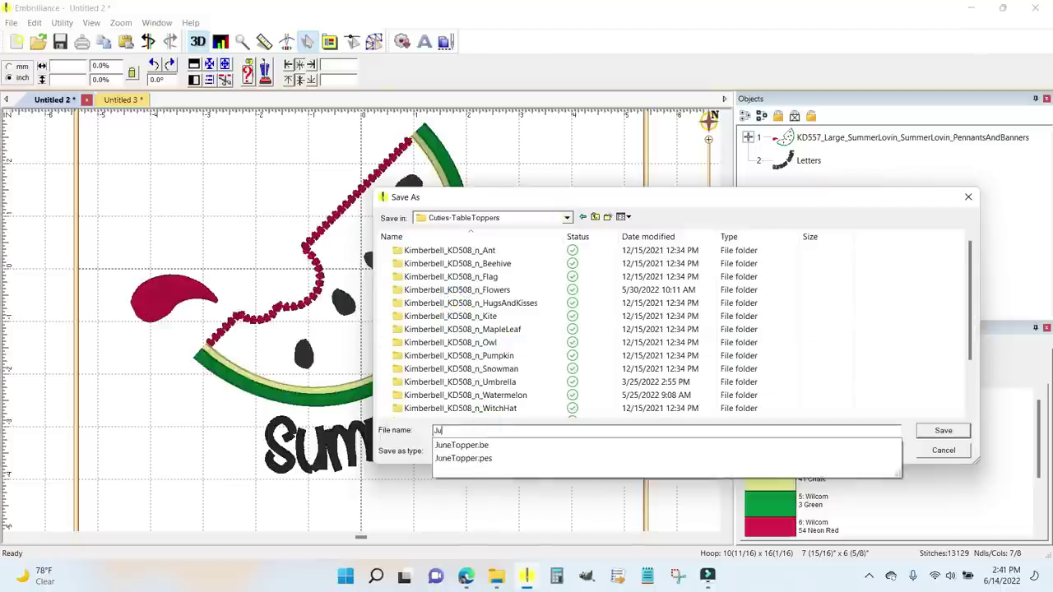
pyautogui.write('neSummerLovin')
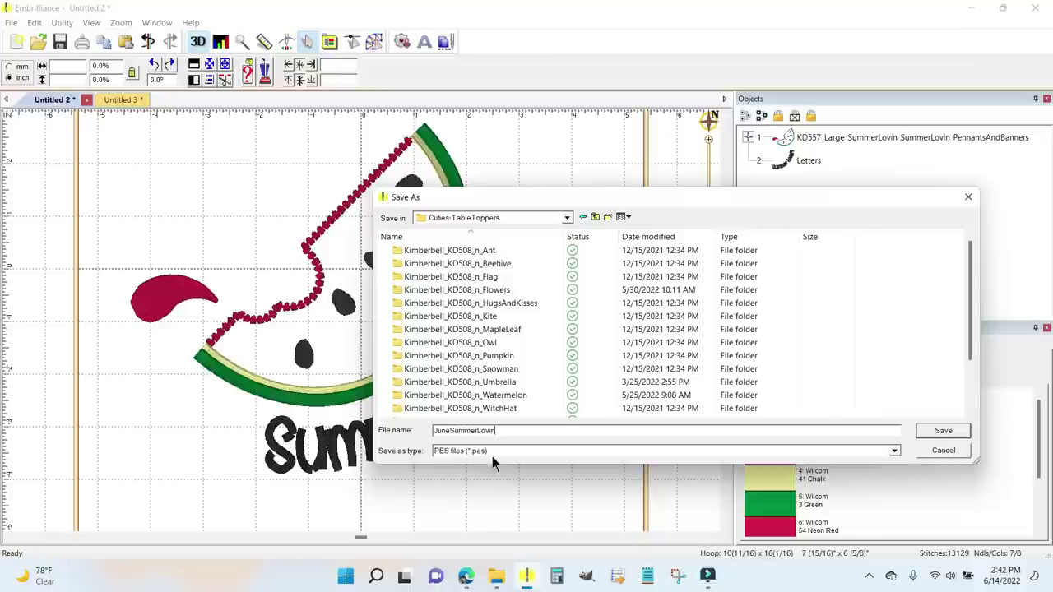
pyautogui.click(894, 452)
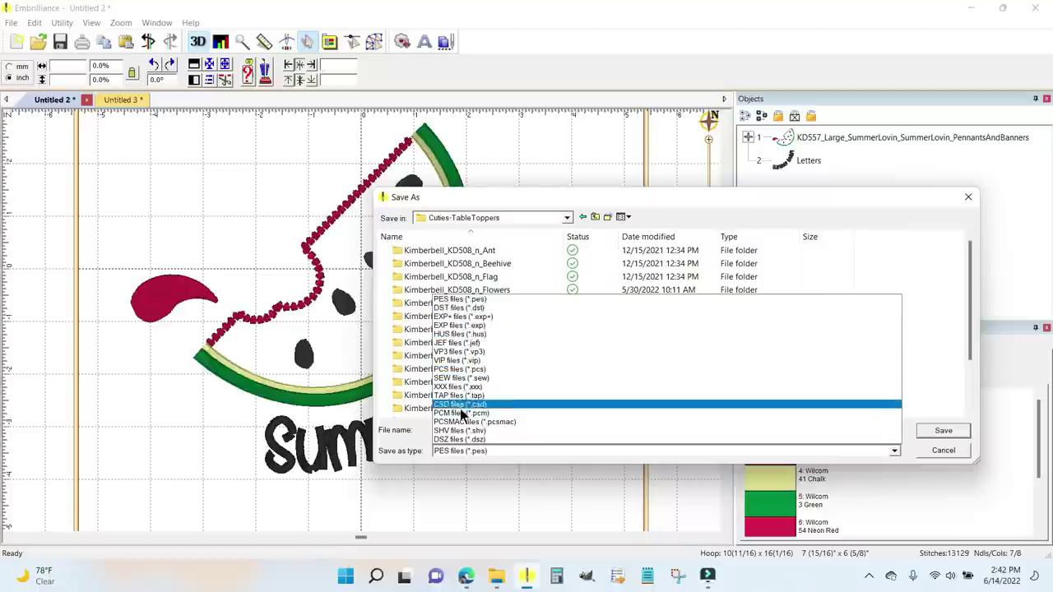
pyautogui.click(510, 485)
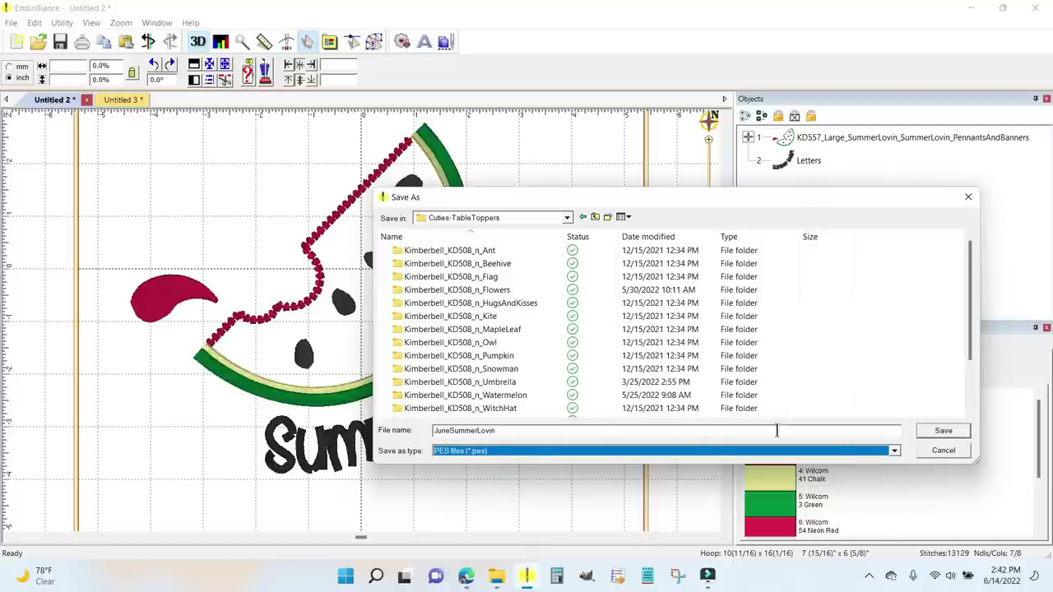
pyautogui.click(943, 432)
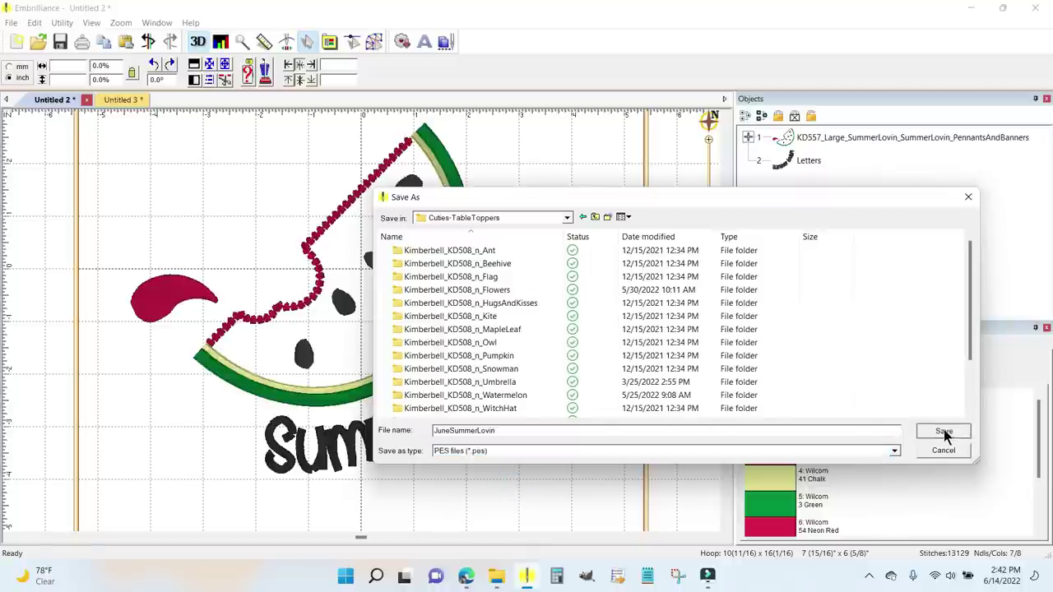